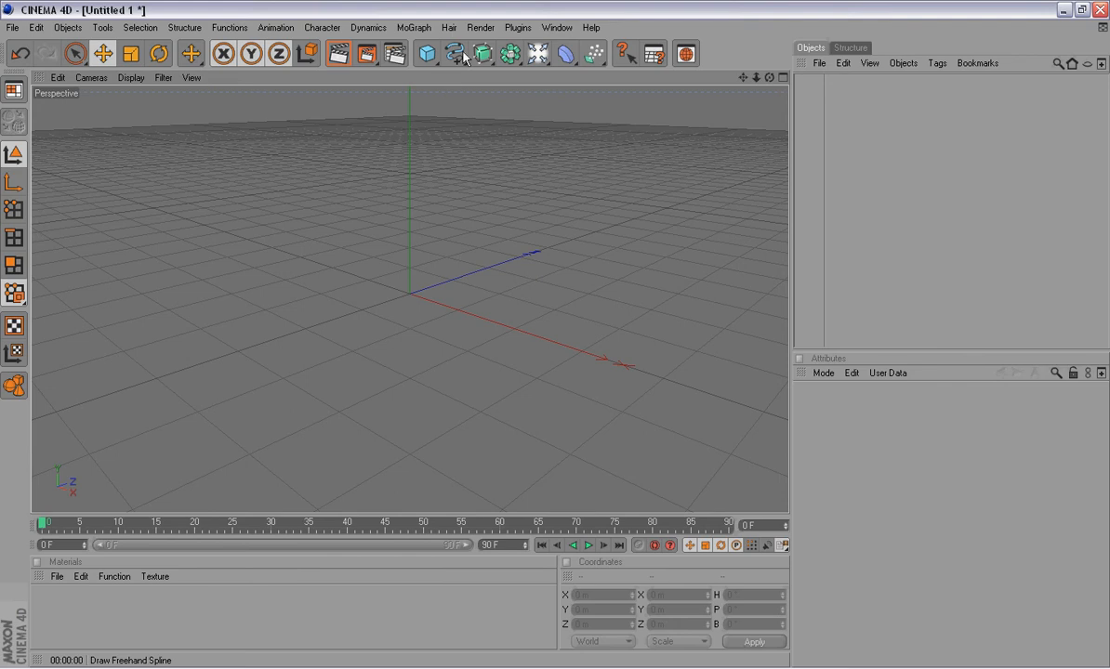
- Add a Text spline to the scene and set its text to "BHL TUTORIAL"
mouse_move(456, 56)
mouse_down()
mouse_move(583, 164)
mouse_move(641, 181)
mouse_up()
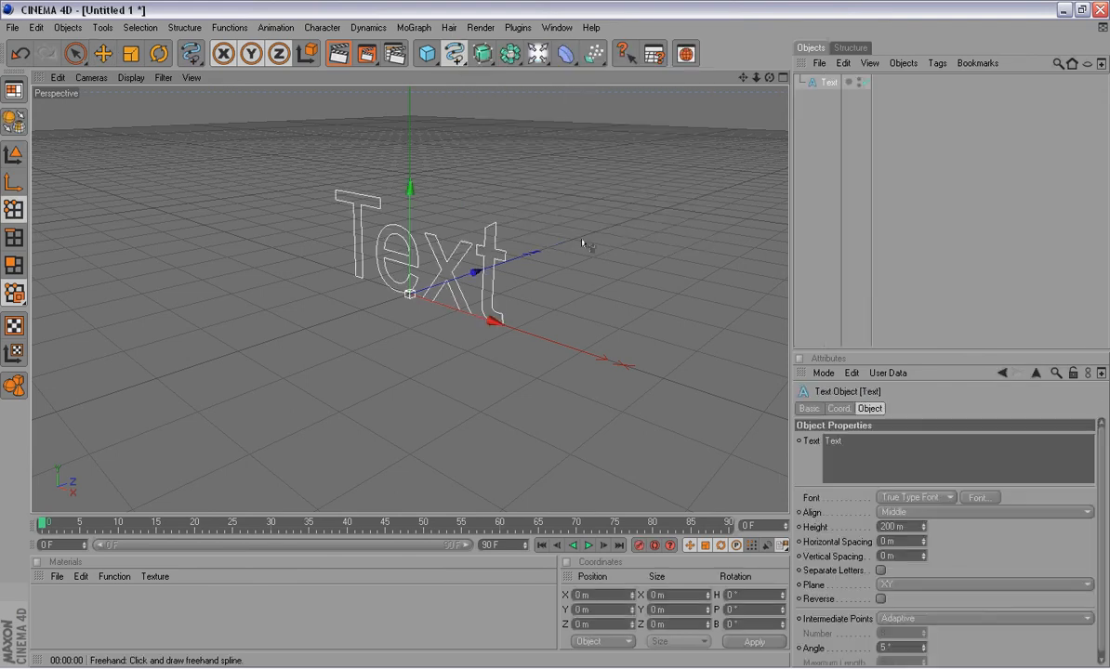
click(868, 457)
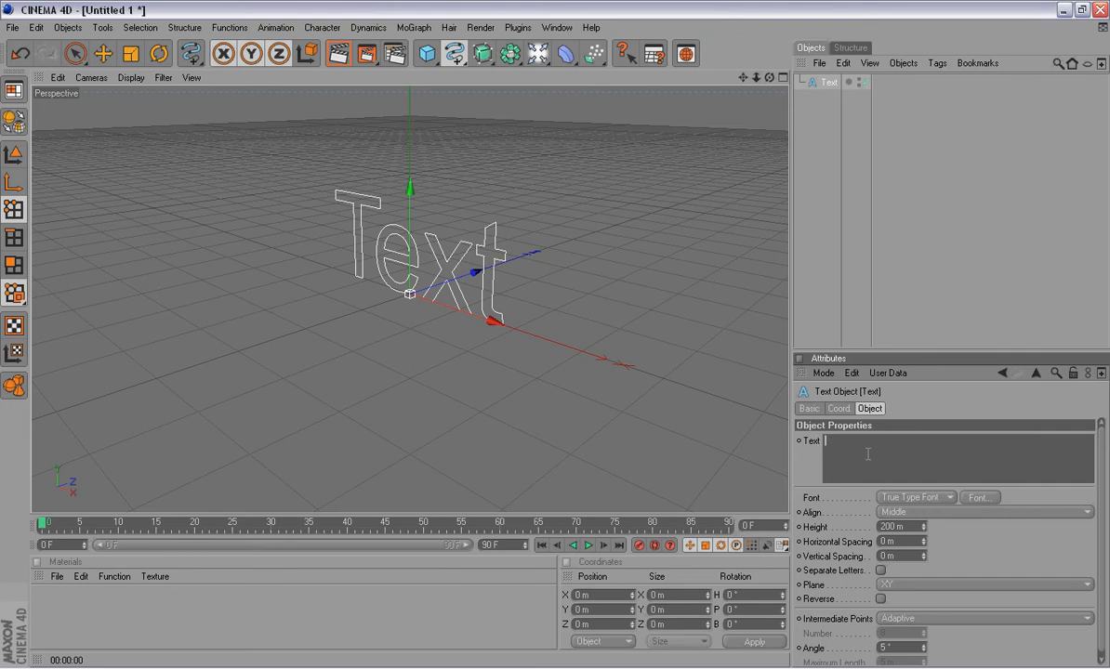
key(Caps_Lock)
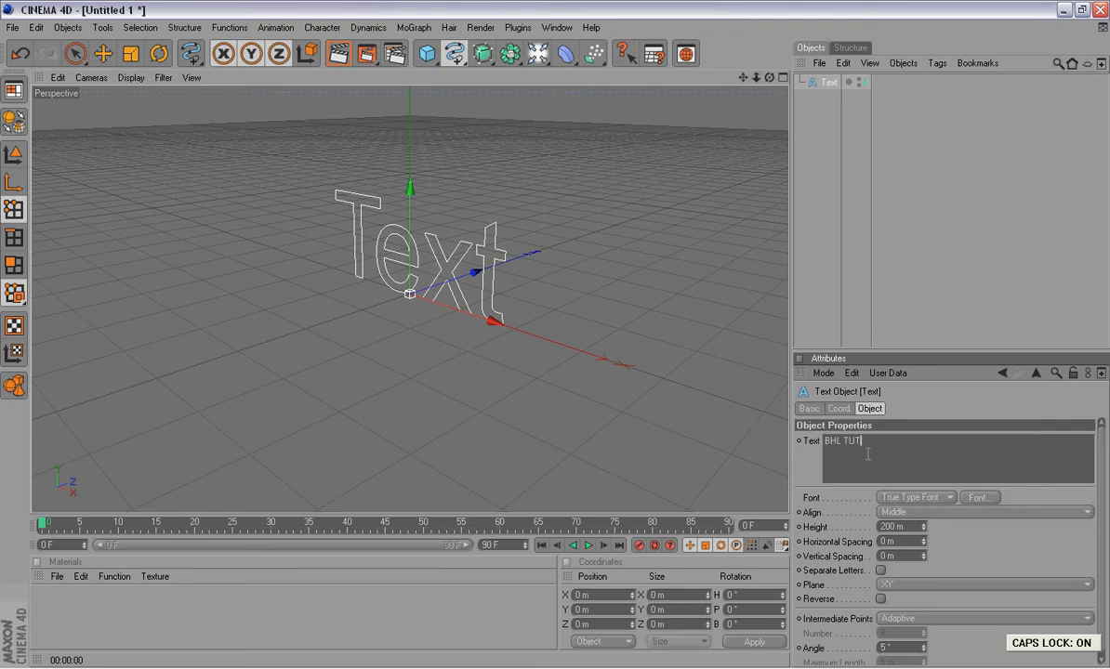
text(BHL TUTORIAL)
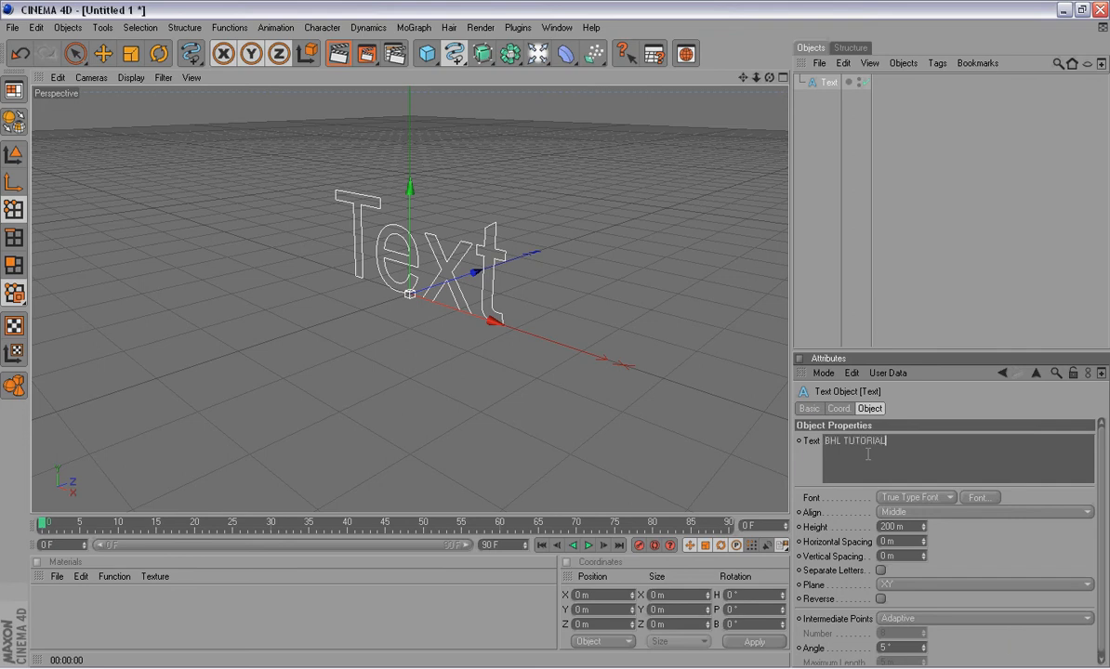
click(916, 423)
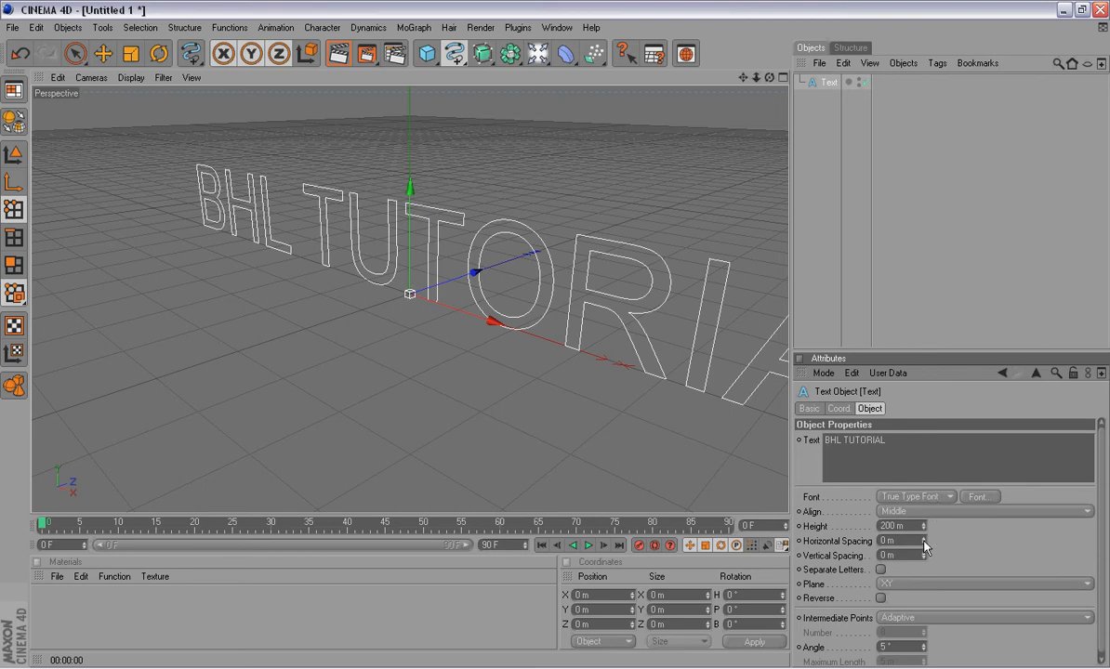
- Set the text's font to BadaBoom BB and its horizontal spacing to -2 m
drag(924, 547, 925, 549)
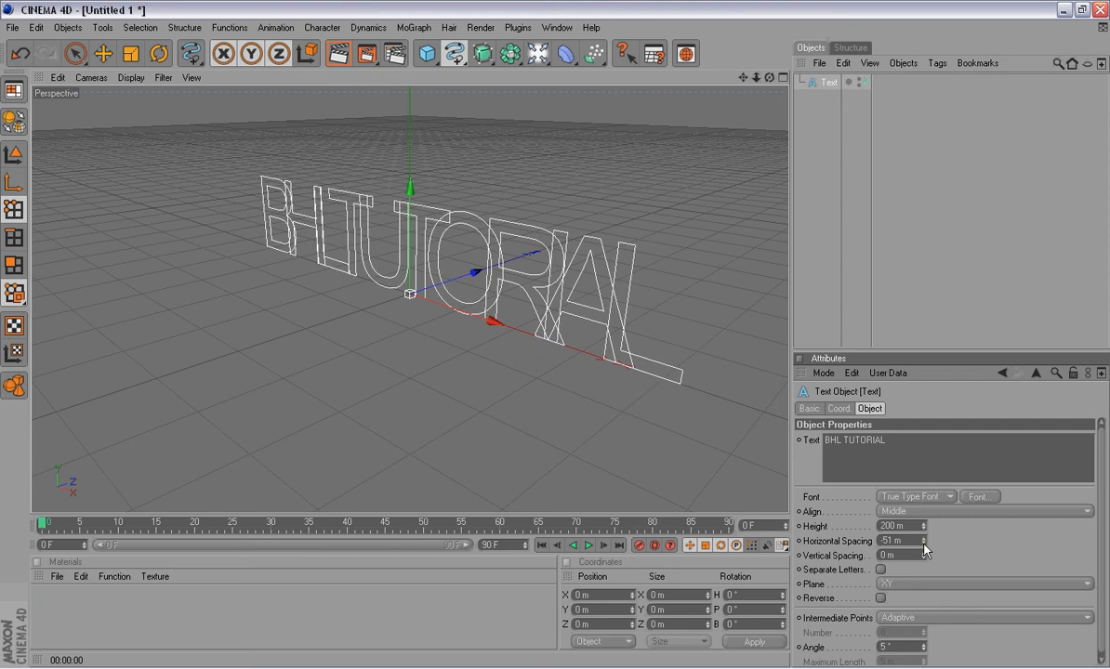
click(994, 502)
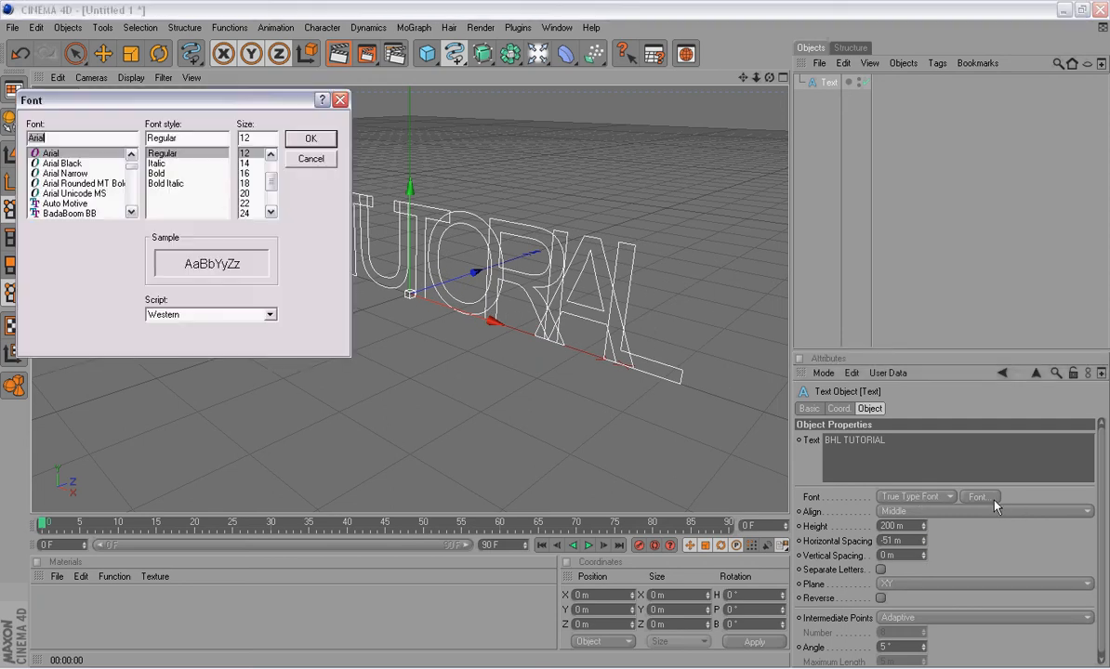
click(91, 212)
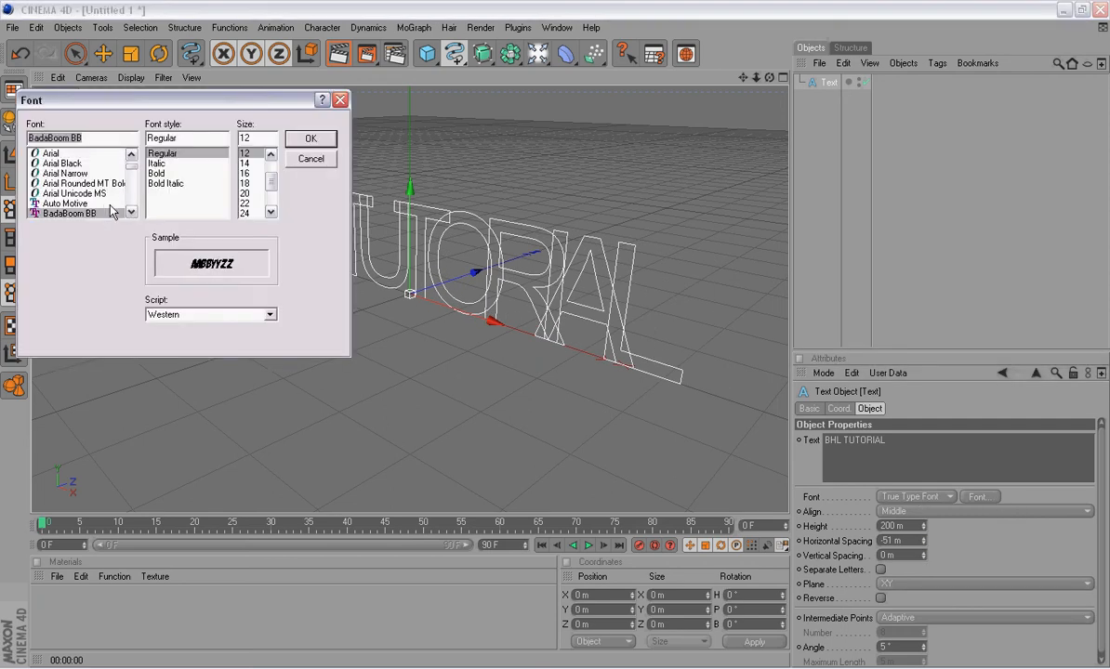
click(297, 143)
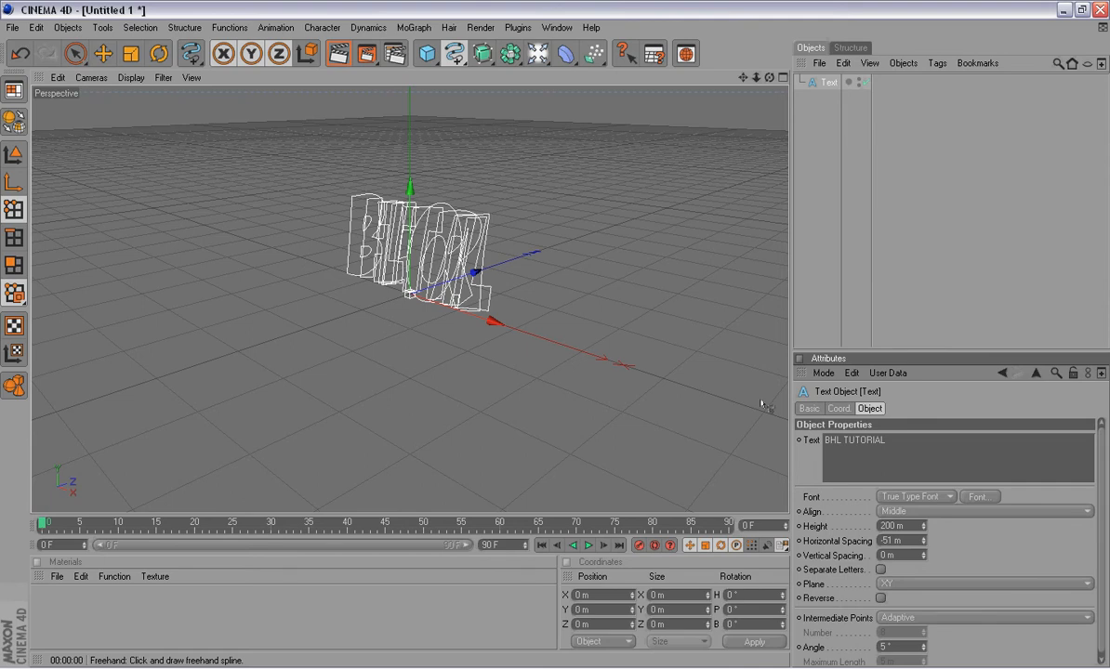
drag(930, 540, 923, 542)
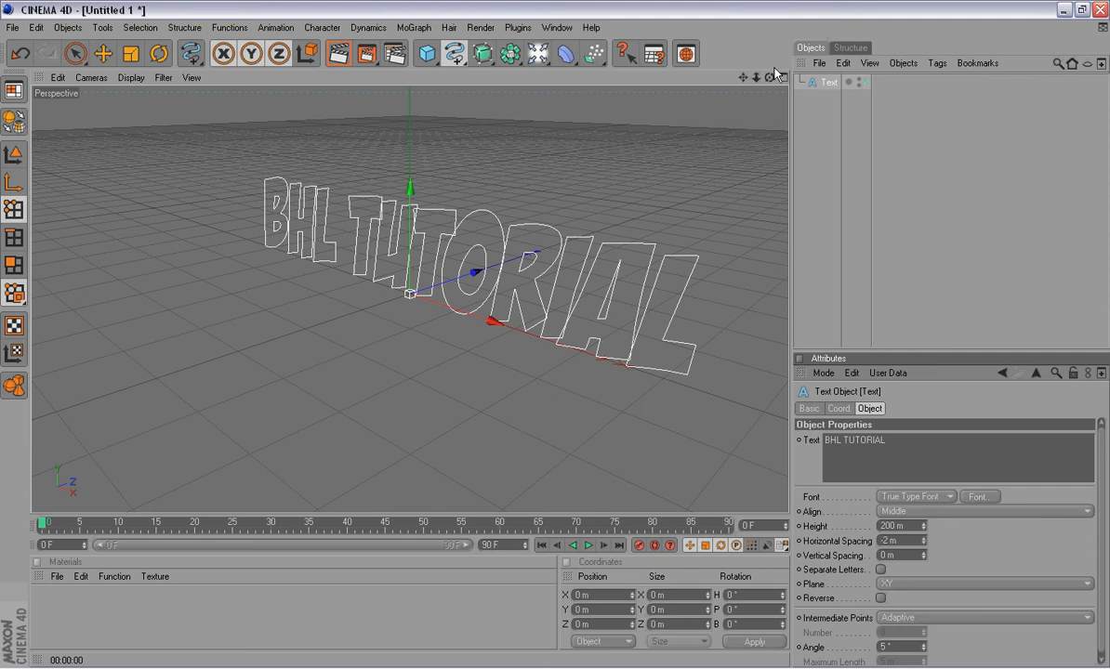
- Render the bare text spline from the front, both in the Picture Viewer and in the active view
mouse_move(769, 77)
mouse_down()
mouse_move(841, 91)
mouse_move(769, 80)
mouse_up()
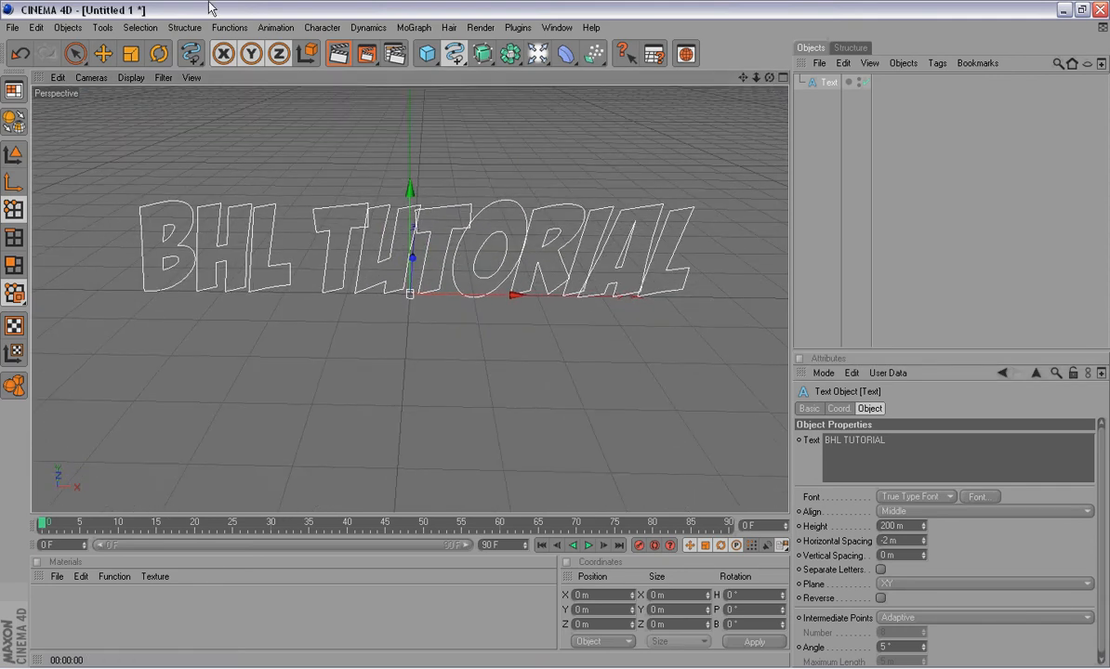
click(366, 55)
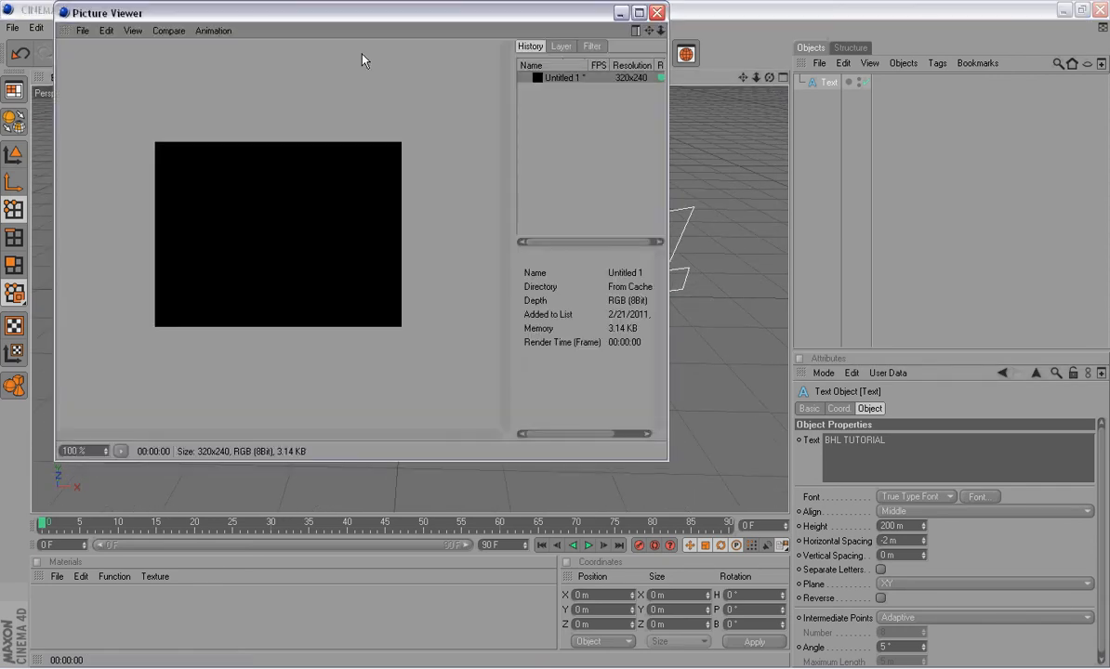
click(657, 12)
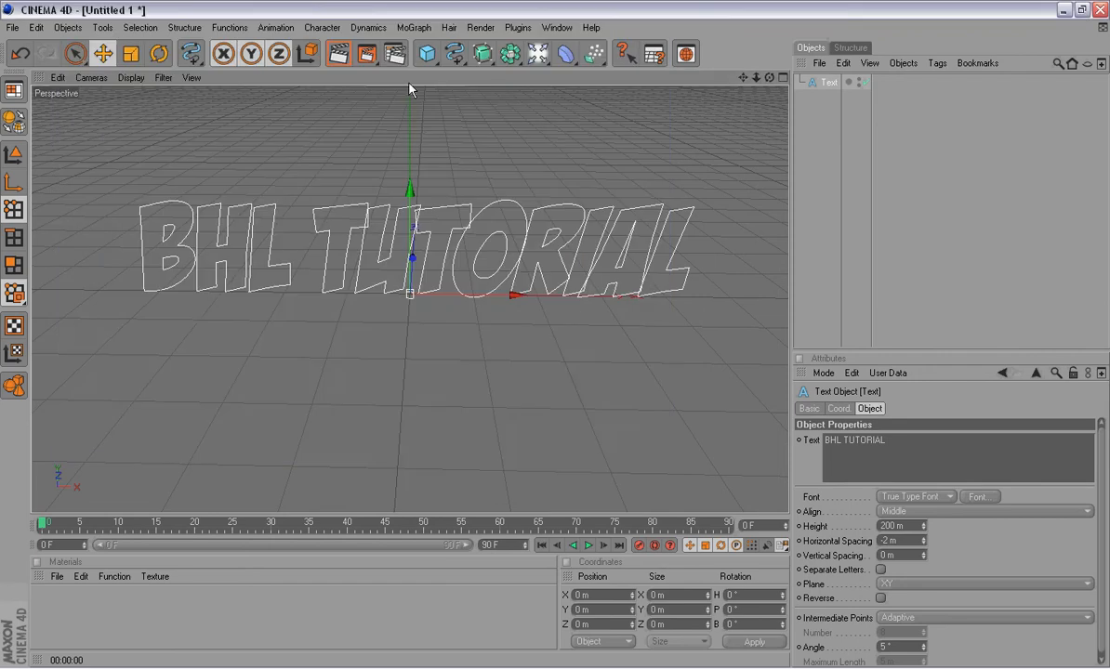
click(338, 54)
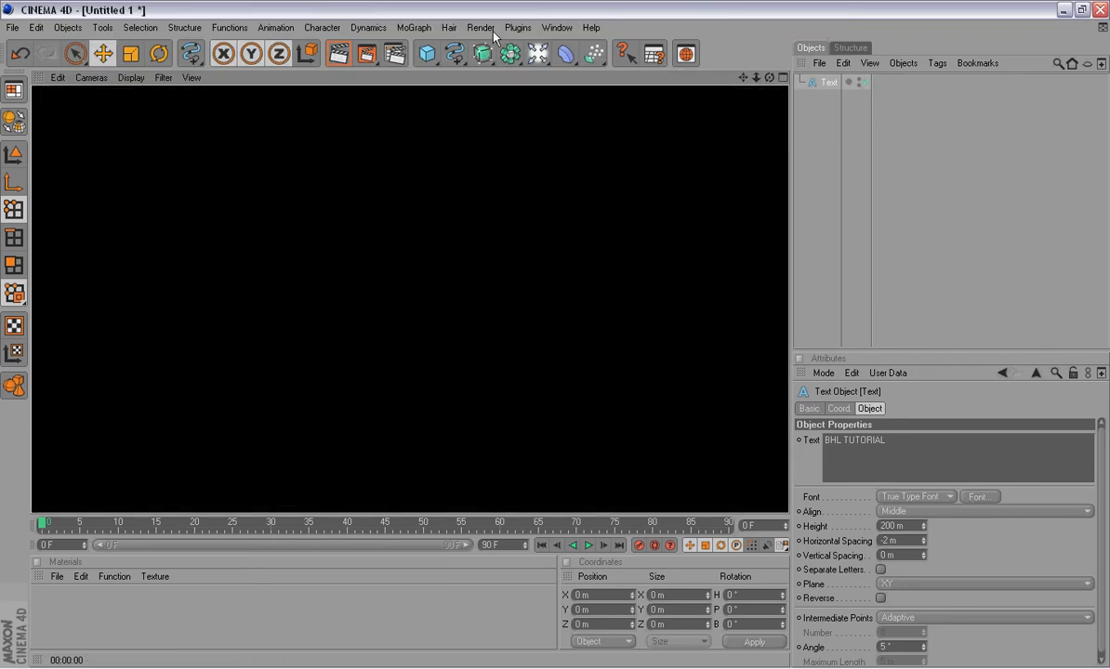
- Add an Extrude NURBS object, make the Text spline its child, and render the active view
drag(483, 53, 609, 72)
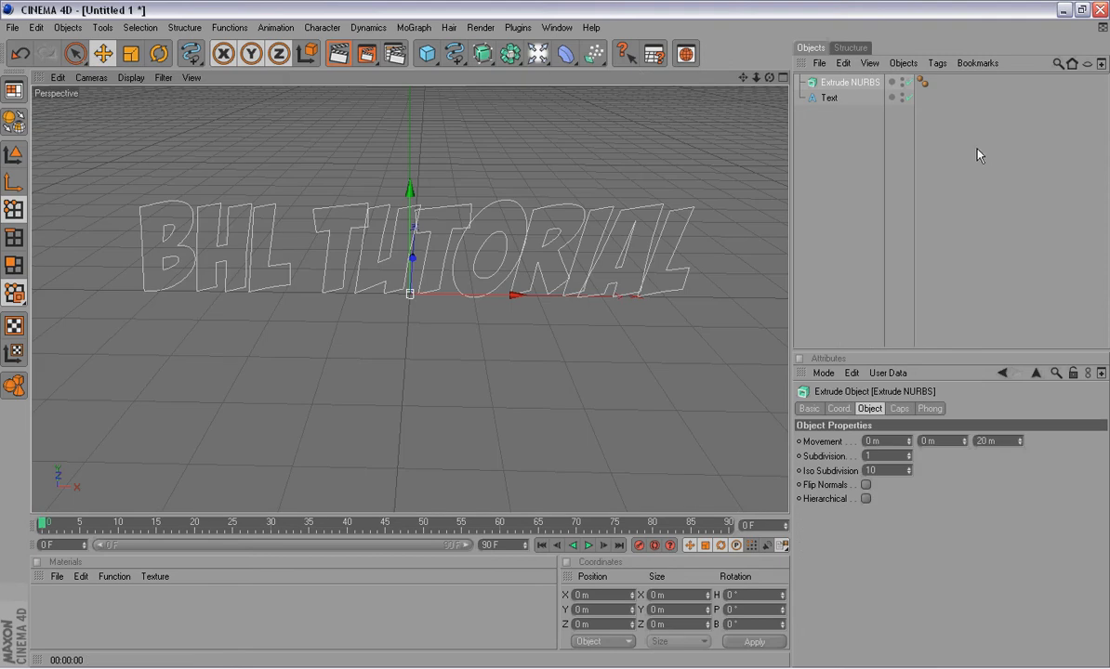
drag(830, 99, 833, 86)
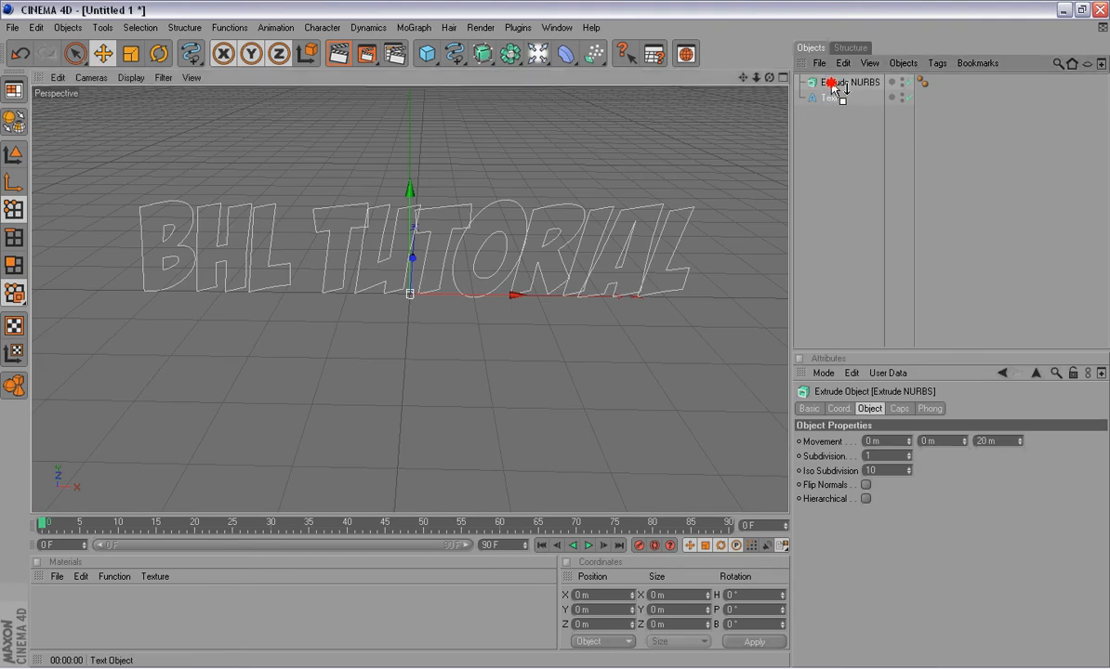
drag(832, 88, 834, 90)
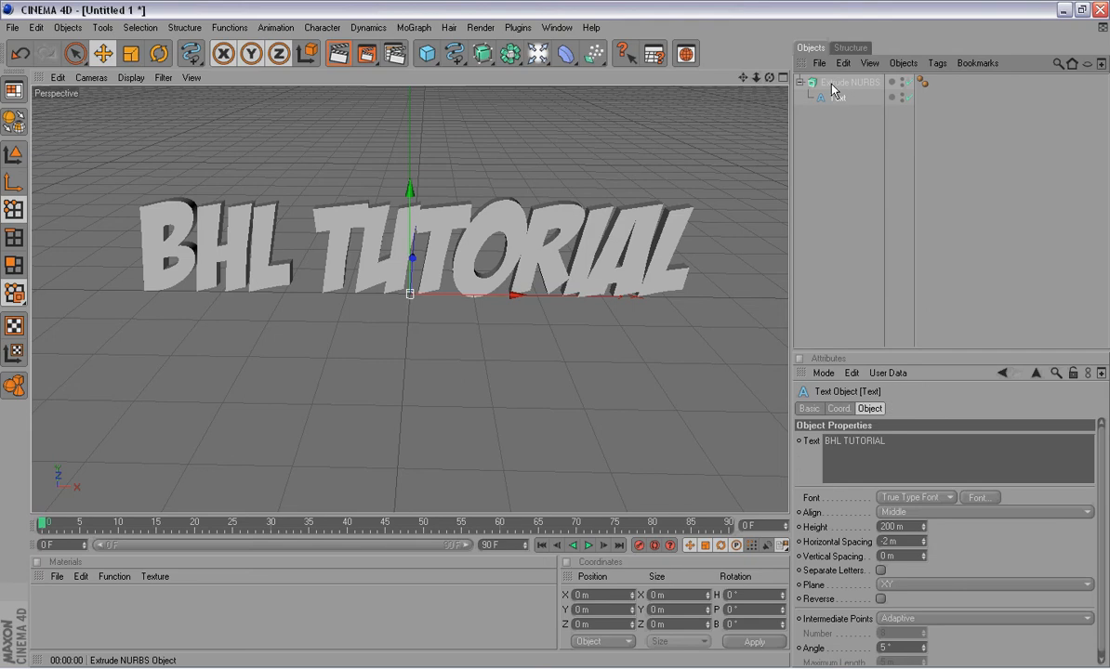
click(841, 83)
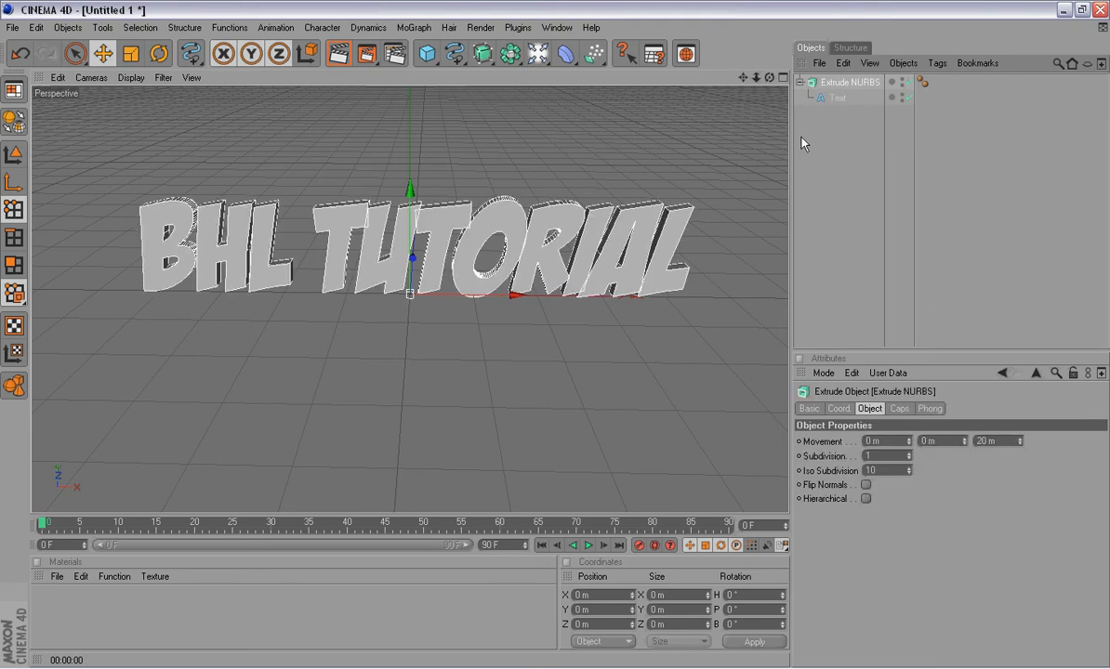
click(340, 54)
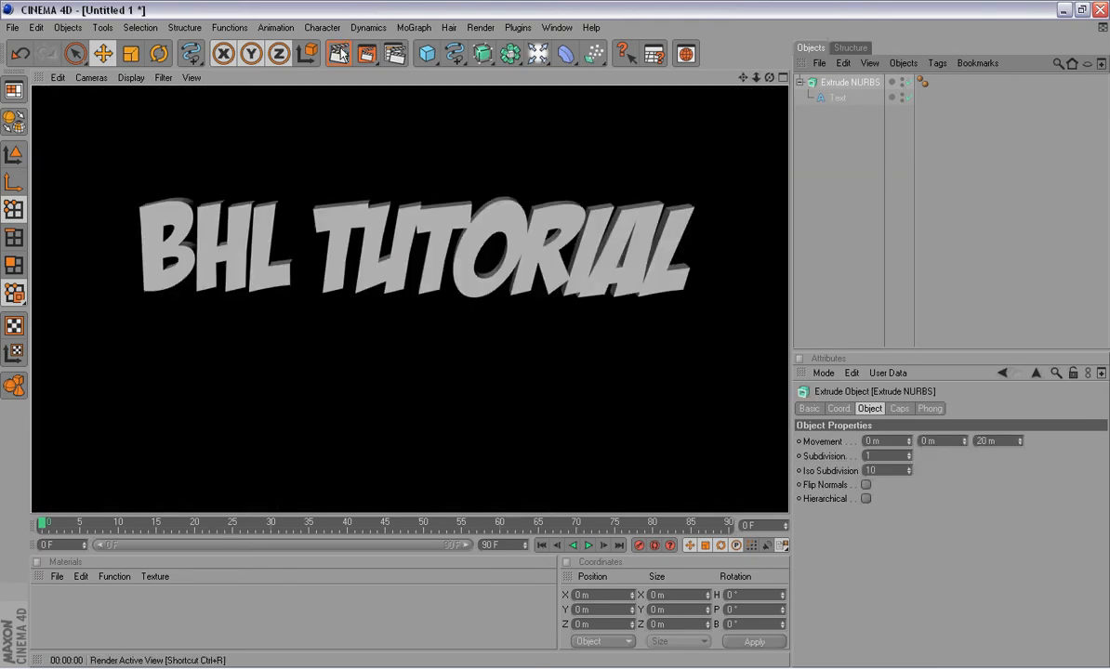
- Set the Z movement of the Extrude NURBS to 80 m to deepen the lettering
click(770, 78)
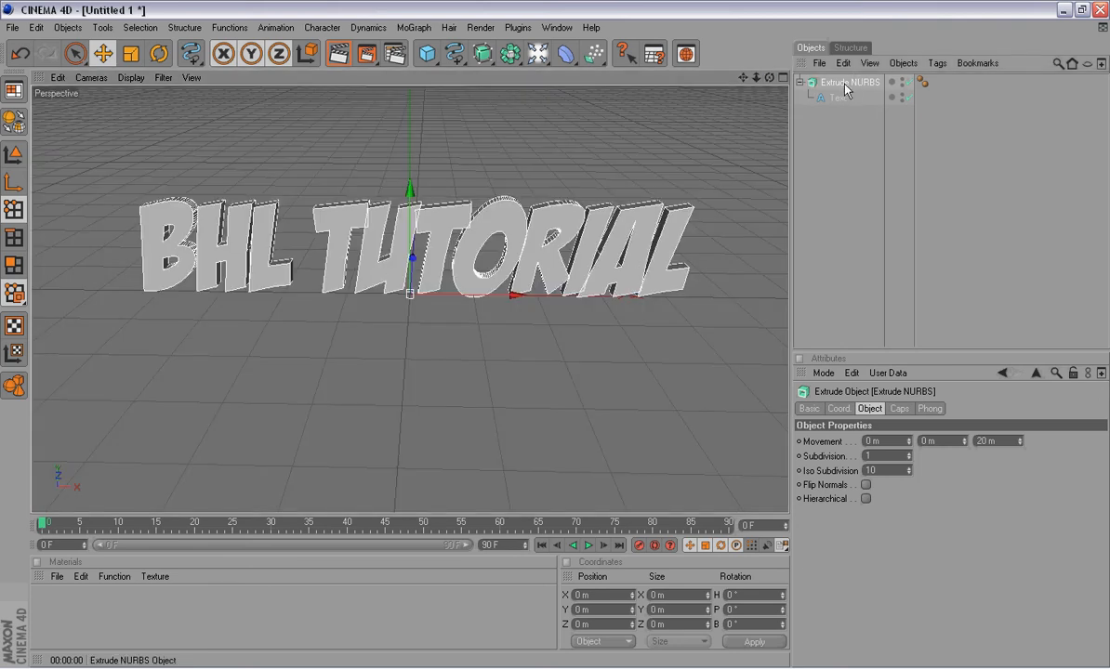
drag(769, 78, 715, 84)
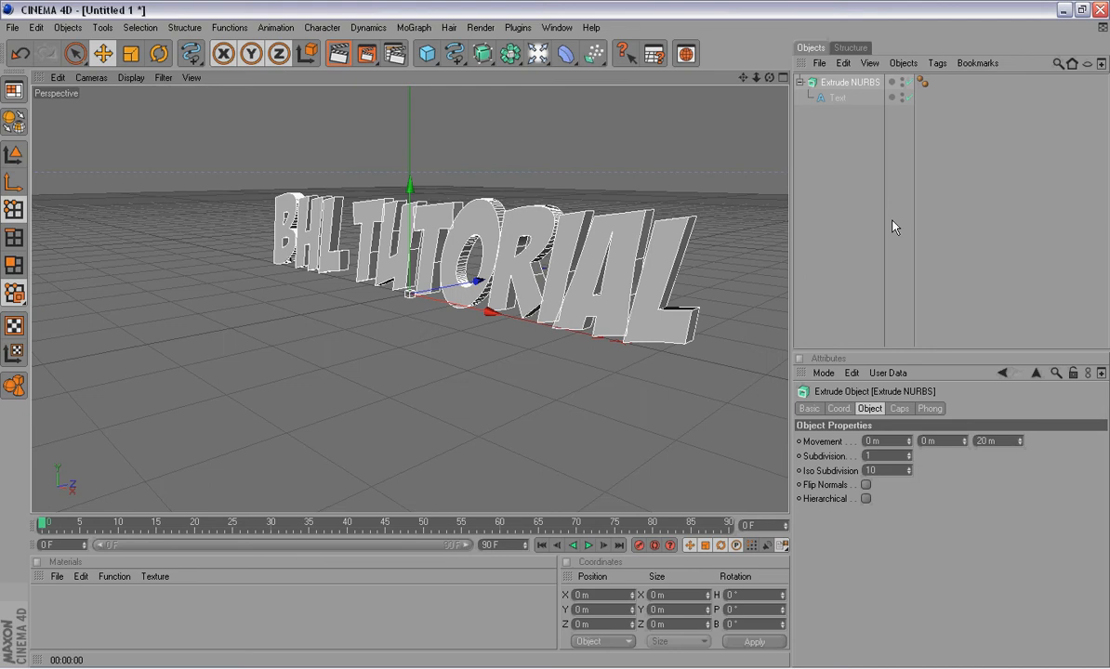
drag(1021, 440, 1020, 435)
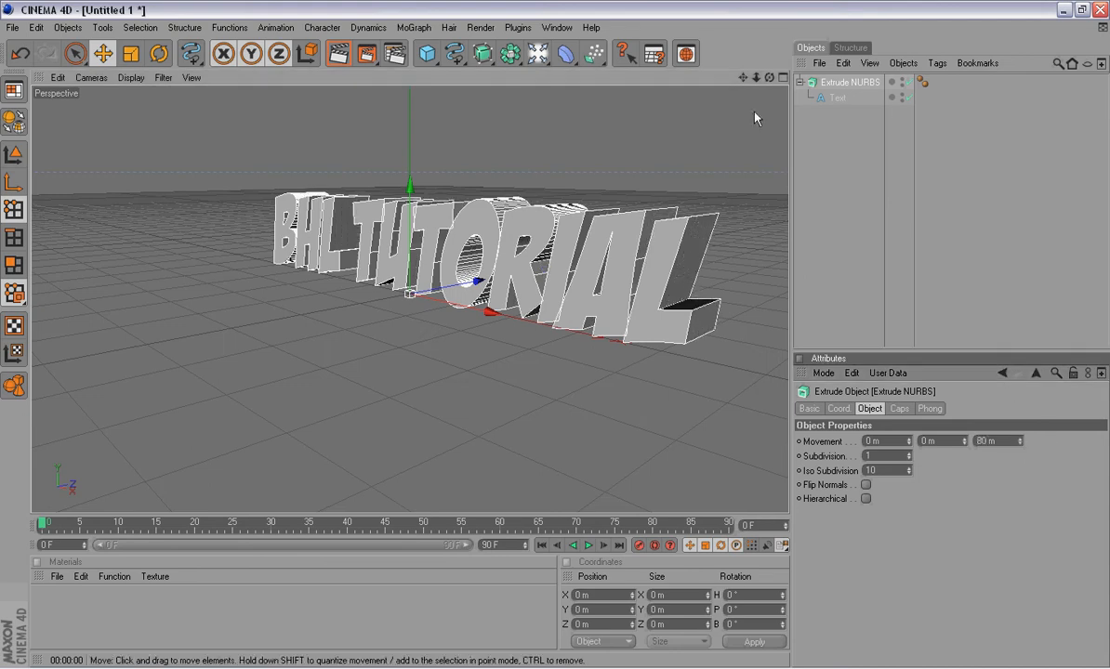
- Duplicate the Extrude NURBS with its Text child and move the copy slightly forward along the Z axis
drag(880, 123, 810, 77)
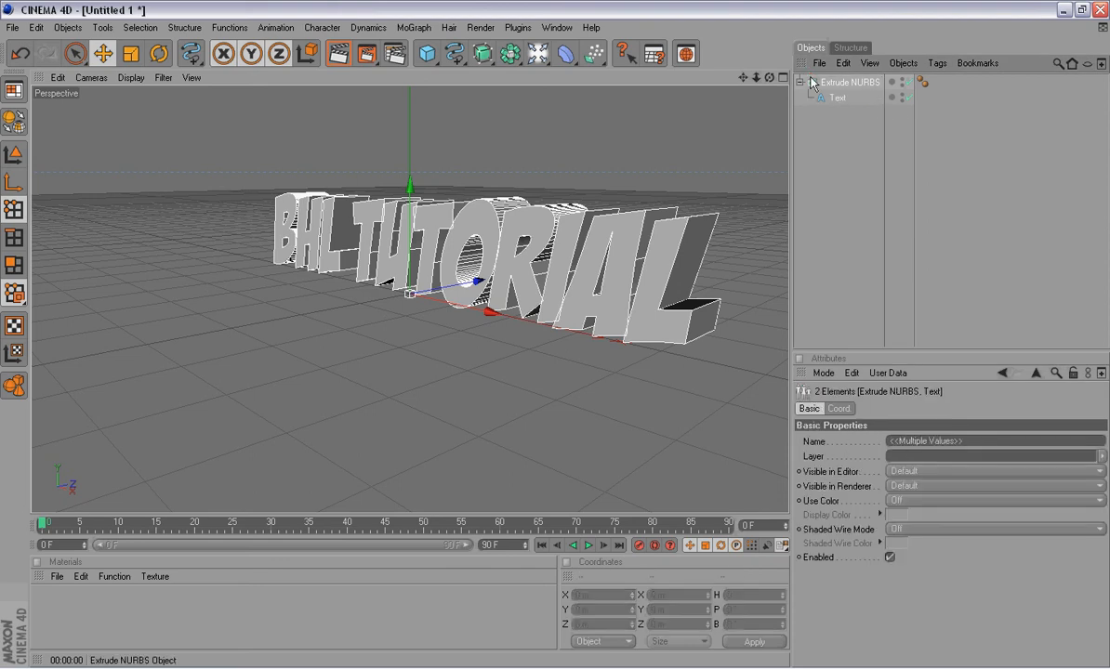
key(ctrl+c)
key(ctrl+v)
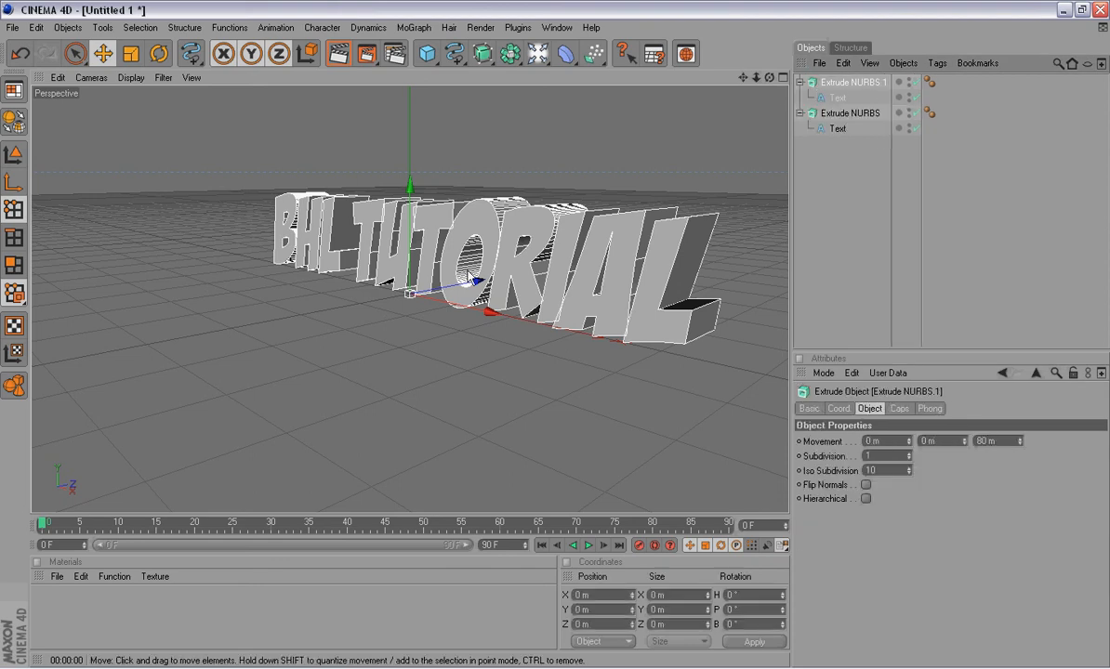
drag(479, 281, 469, 281)
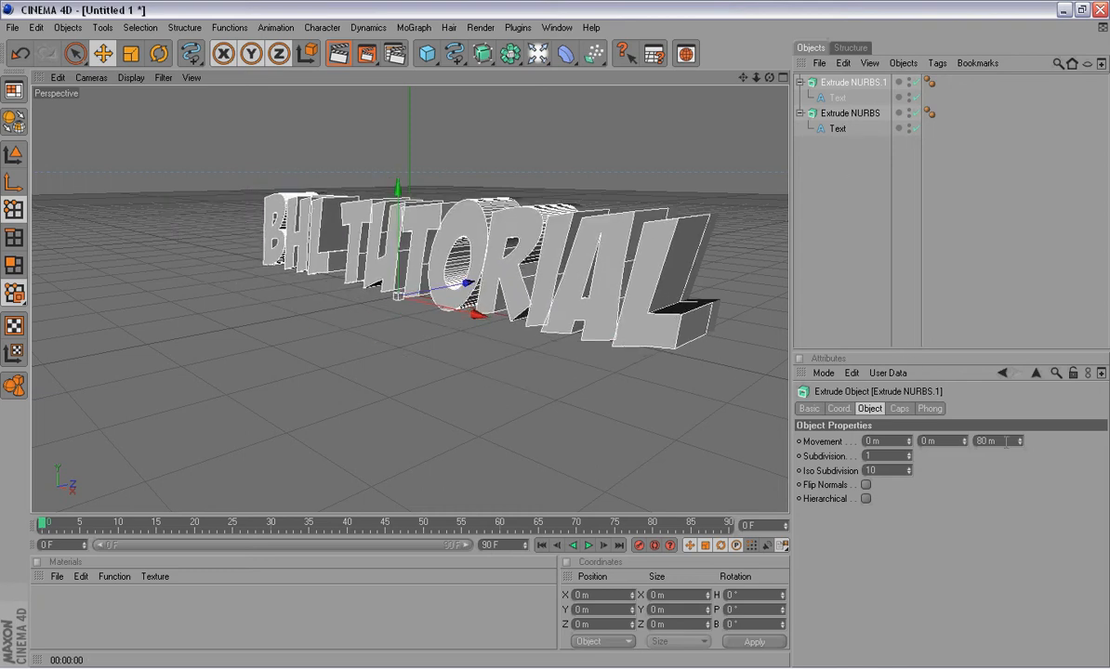
- Set the Z movement of the front copy's extrusion to 40 m
drag(988, 441, 954, 442)
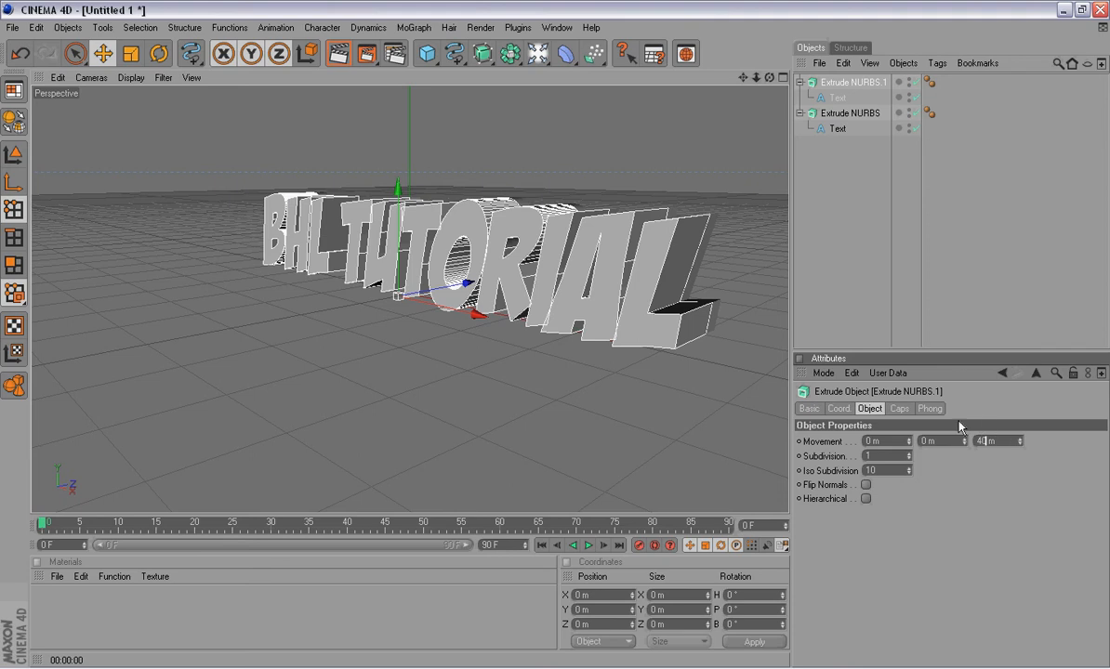
text(4)
key(Return)
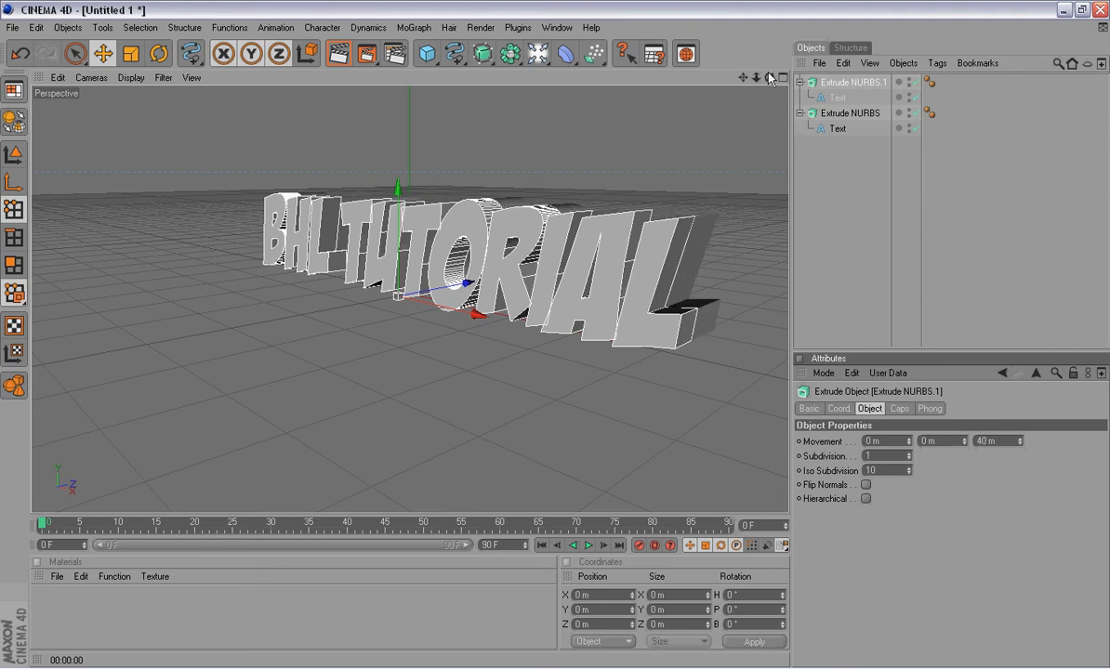
- Set both the start and end caps of the front copy to Fillet Cap and render the active view
drag(770, 78, 535, 296)
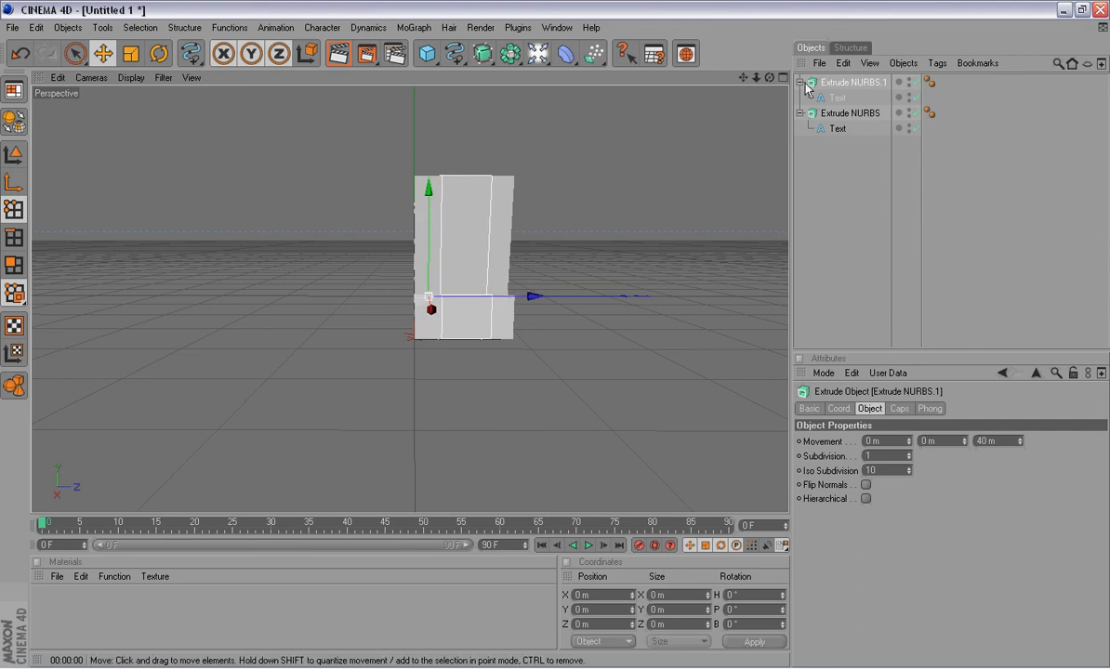
drag(770, 78, 943, 78)
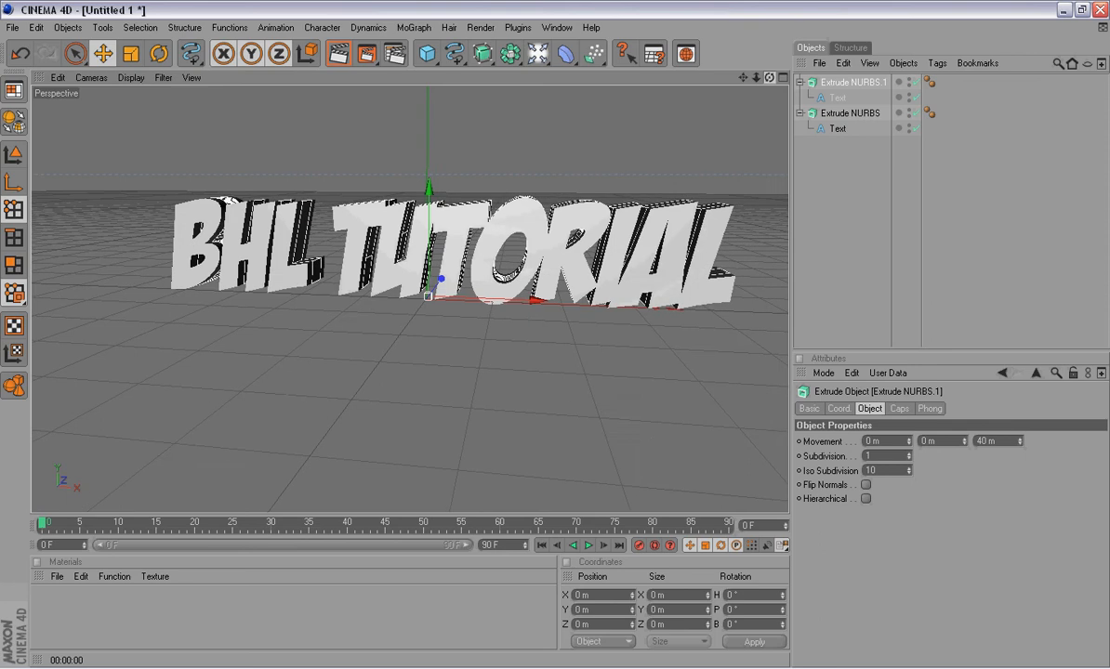
click(899, 409)
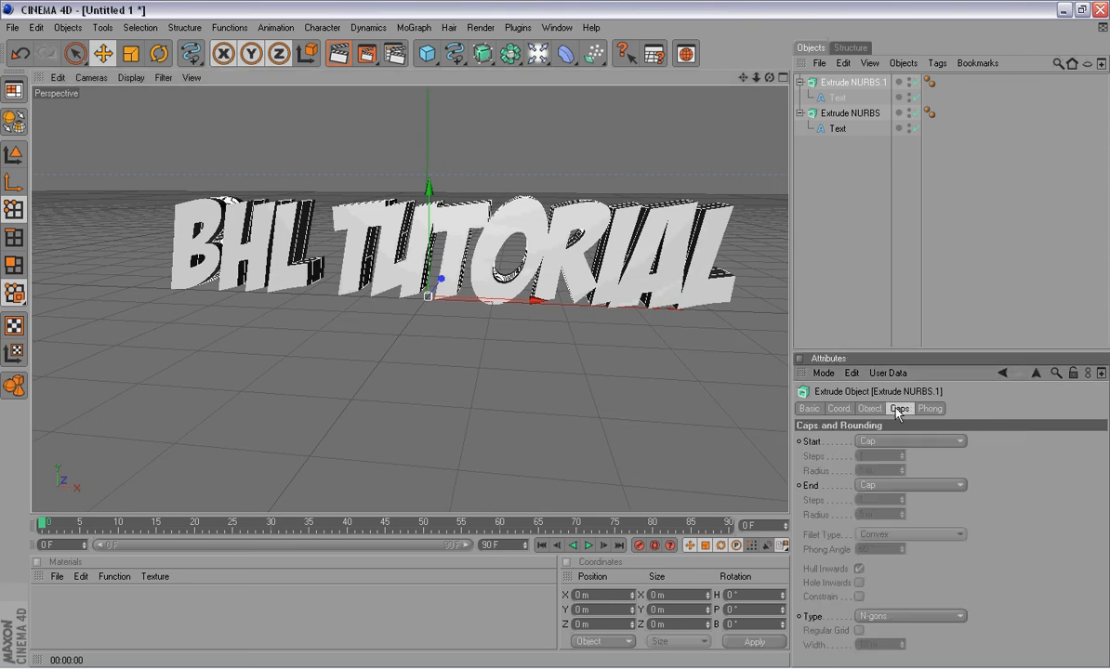
click(889, 448)
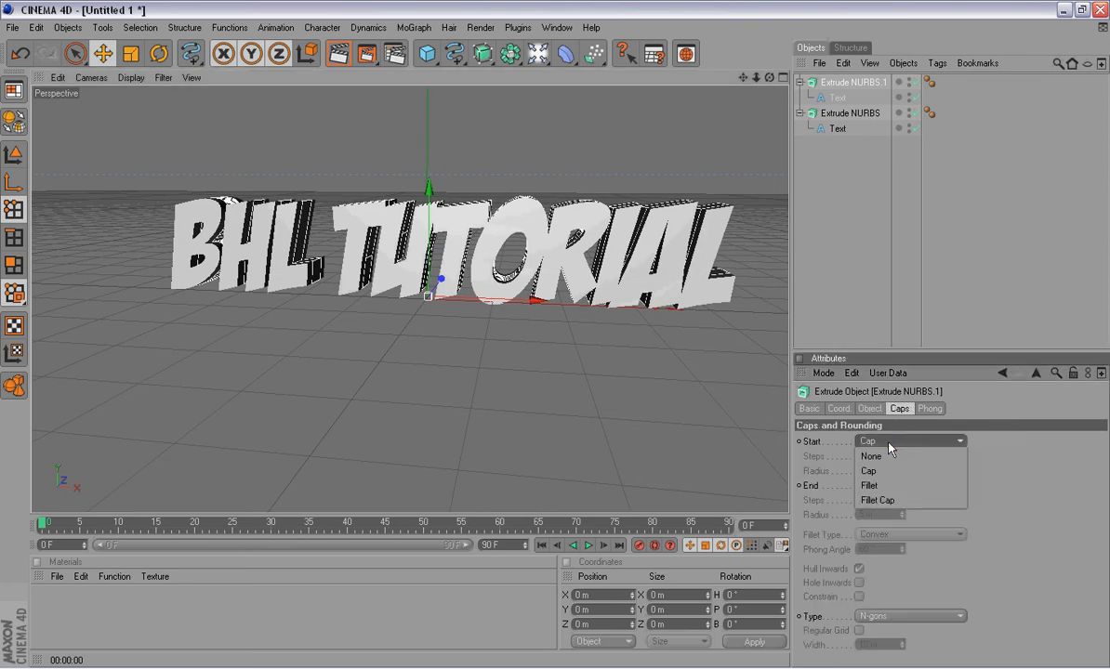
click(889, 502)
click(912, 485)
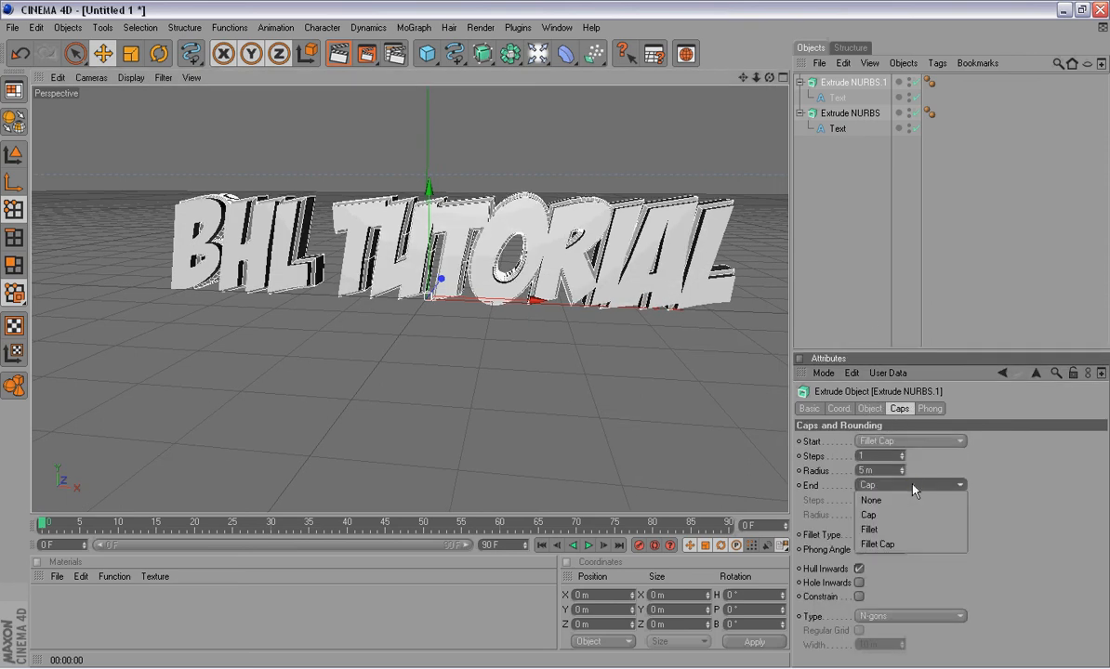
click(909, 545)
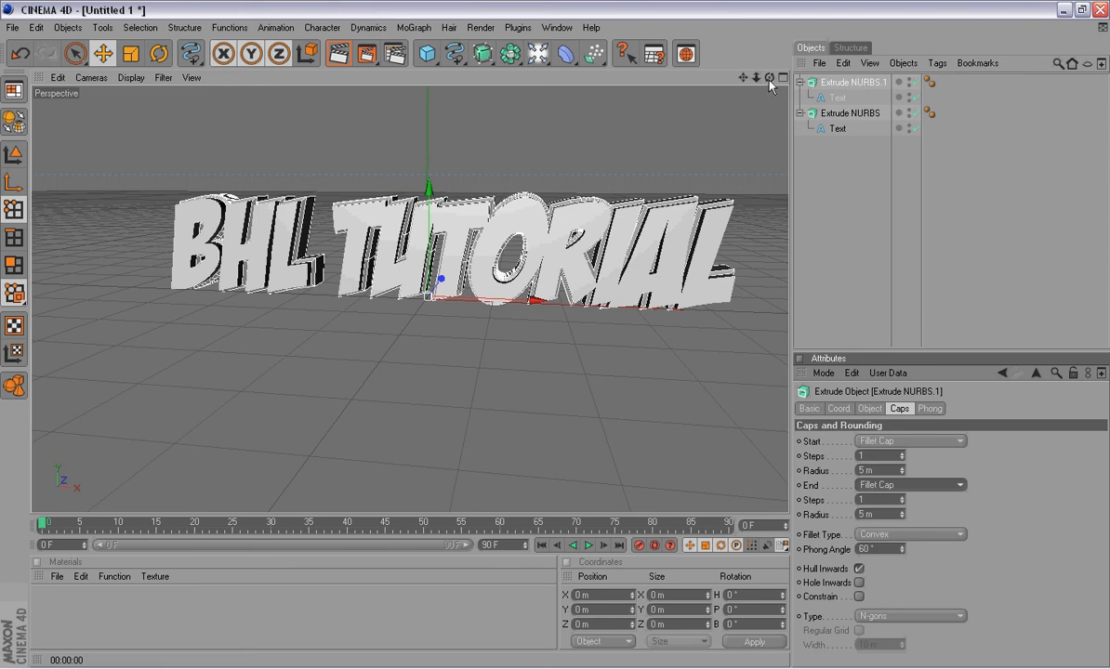
mouse_move(769, 78)
mouse_down()
mouse_move(766, 89)
mouse_move(711, 97)
mouse_move(707, 130)
mouse_move(777, 135)
mouse_move(788, 103)
mouse_move(770, 78)
mouse_up()
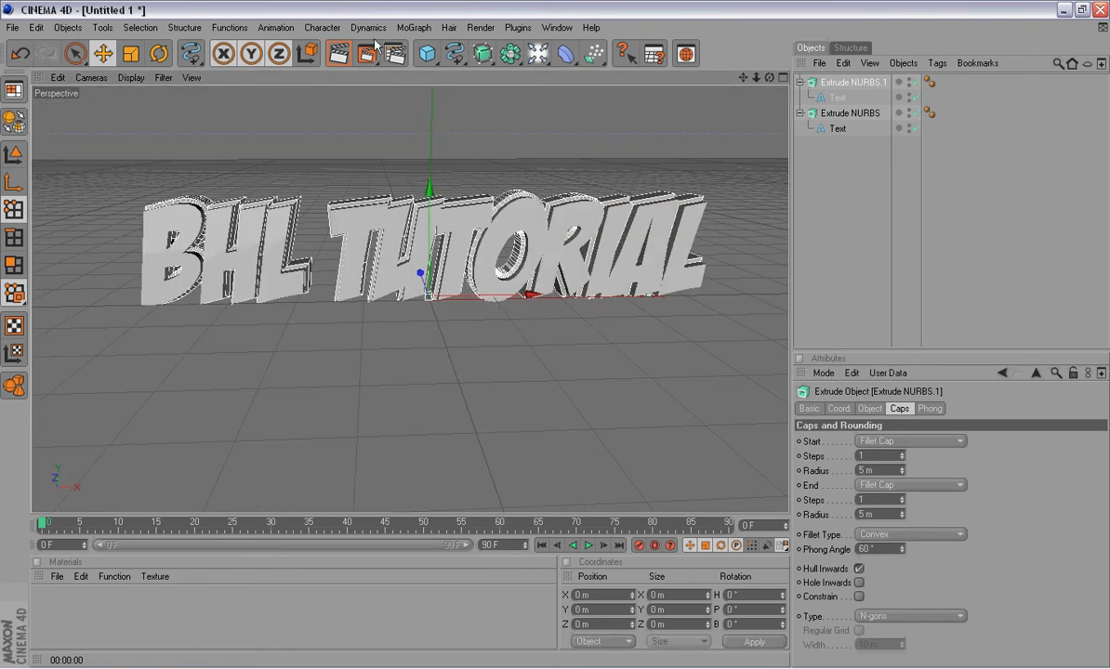
click(340, 56)
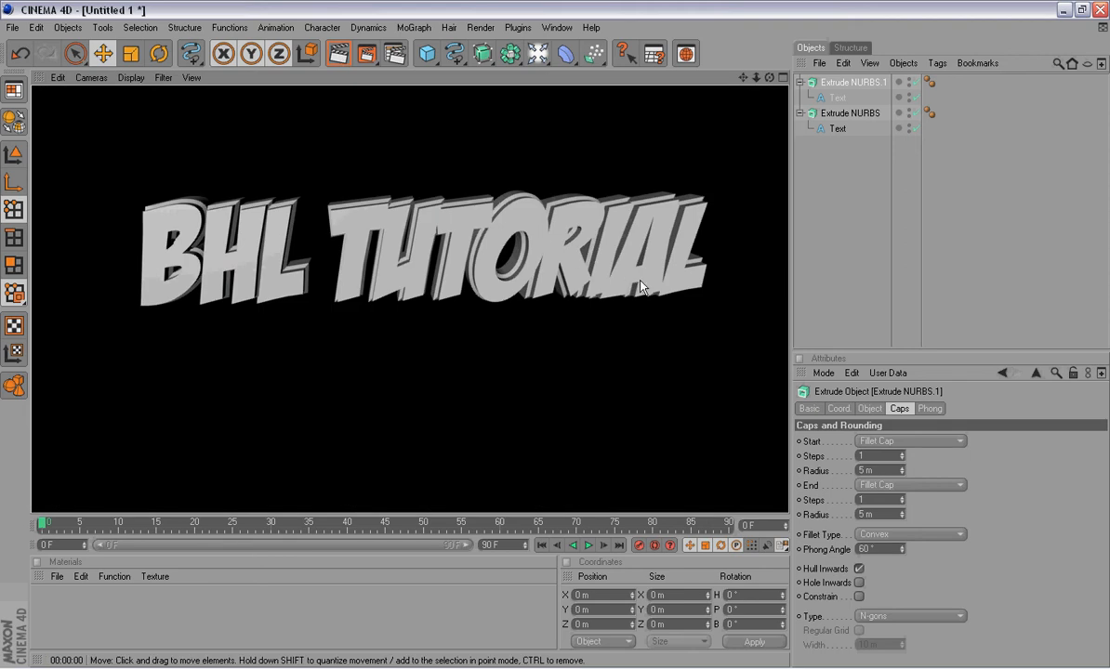
- Create a bright red material (RGB 252, 6, 6) and apply it to the front lettering, Extrude NURBS
click(855, 148)
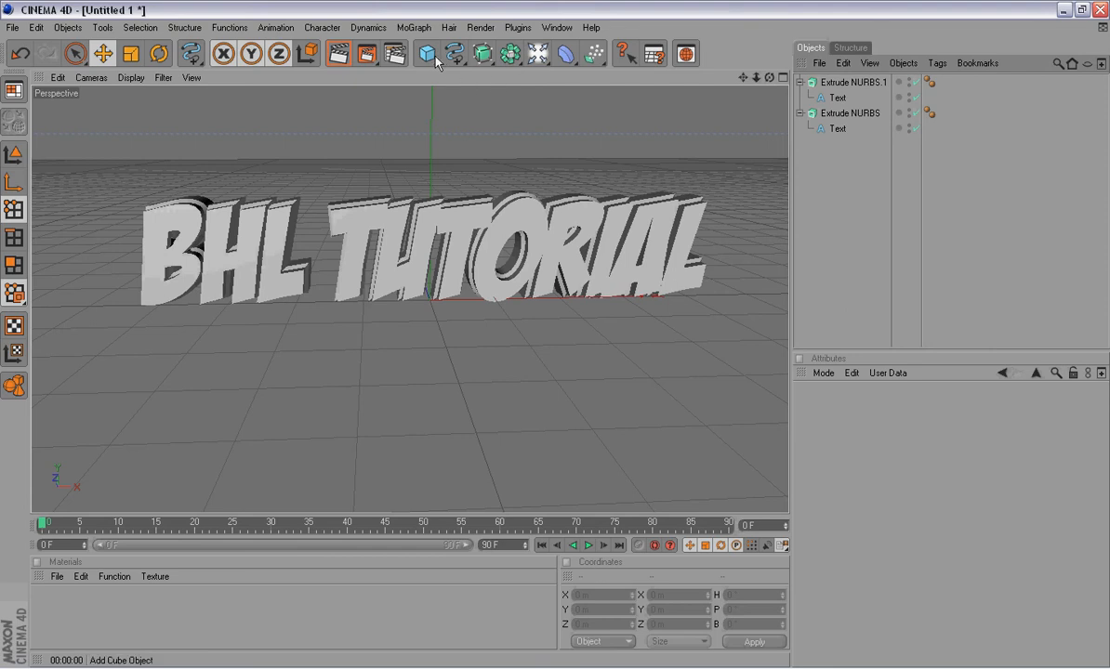
double_click(93, 604)
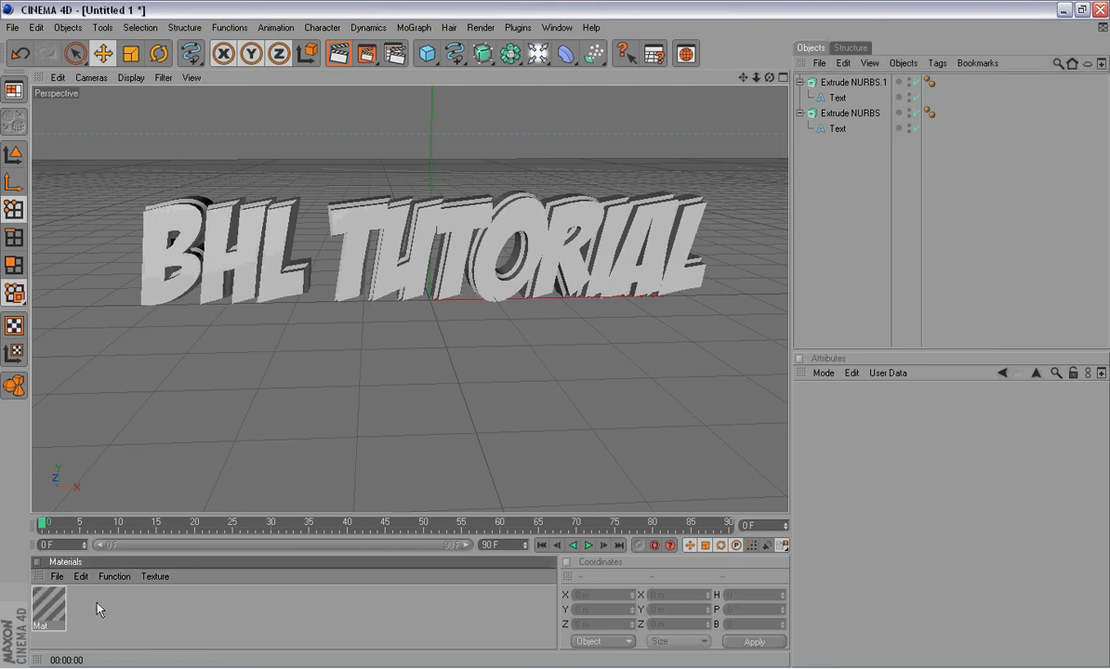
click(51, 608)
double_click(53, 606)
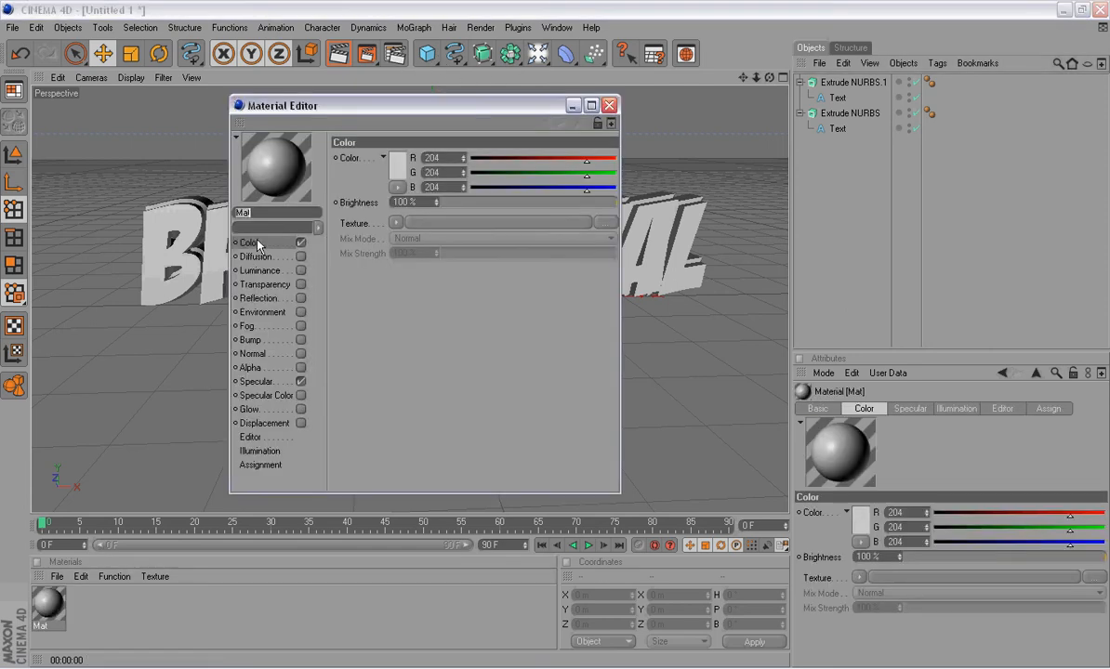
click(397, 165)
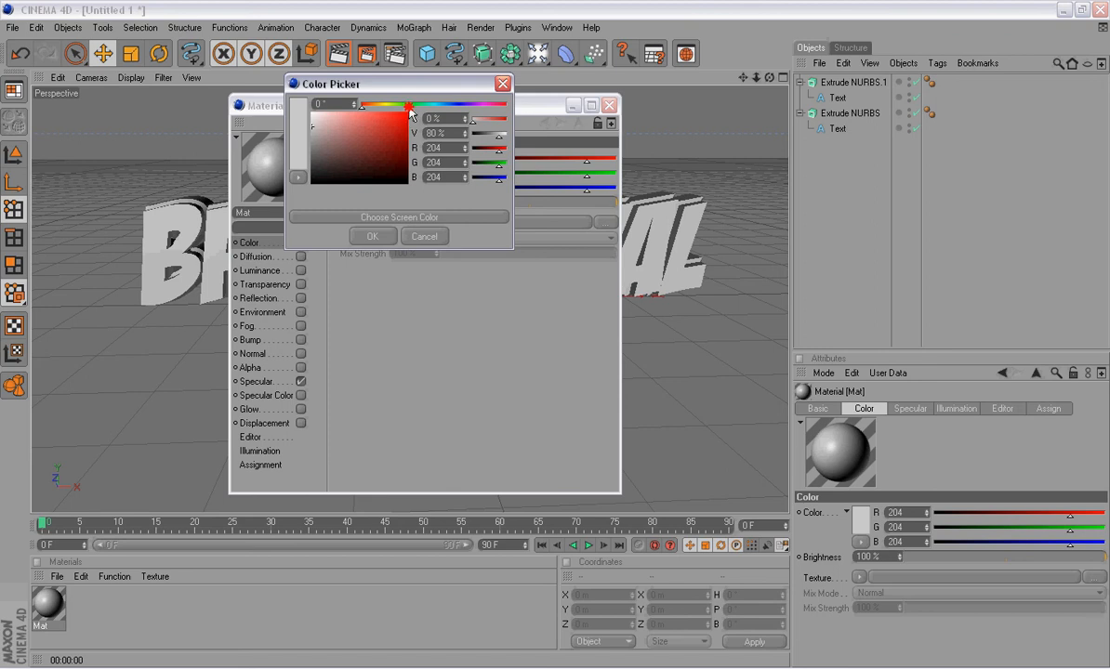
click(406, 118)
click(372, 237)
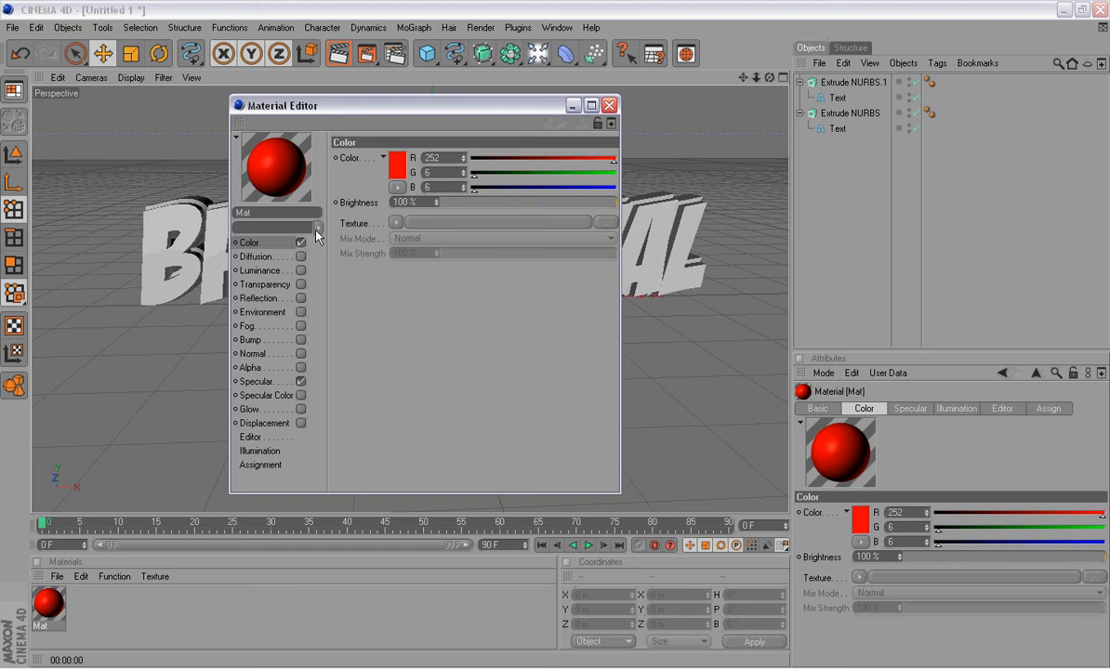
click(609, 105)
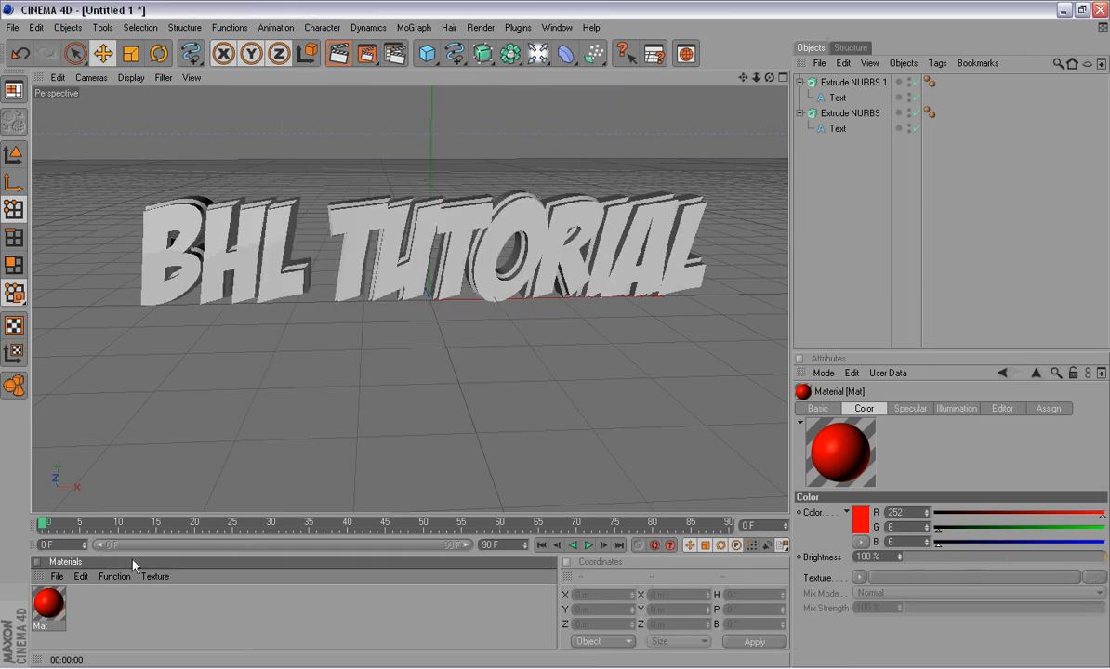
drag(47, 611, 206, 253)
- Create a second material and set its color to pure white (RGB 255, 255, 255)
double_click(92, 609)
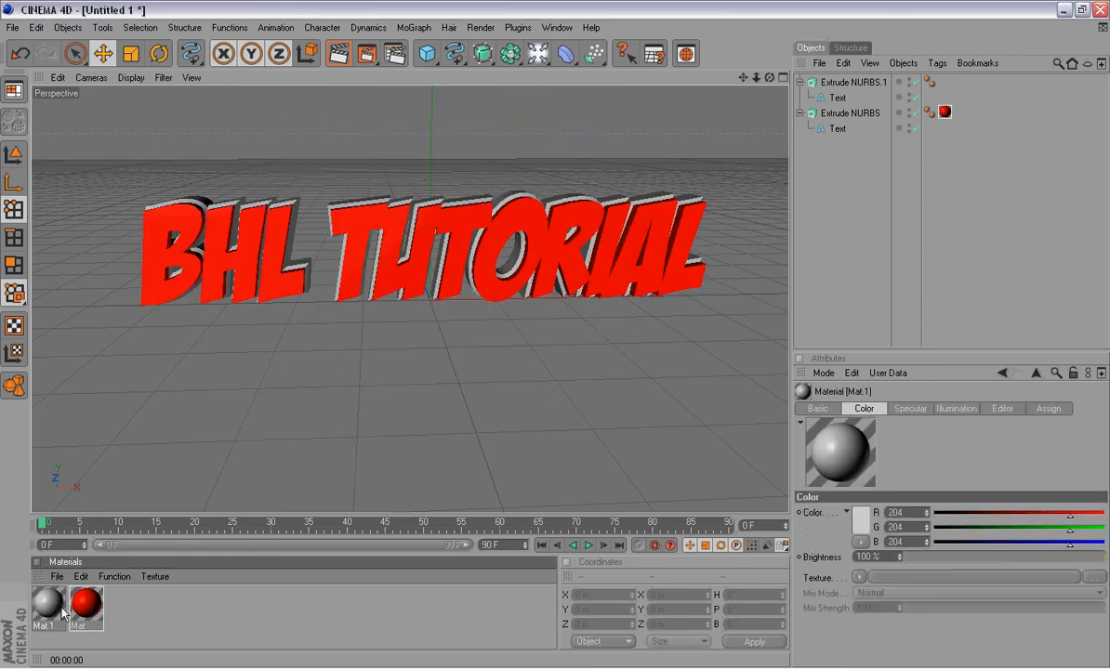
double_click(48, 604)
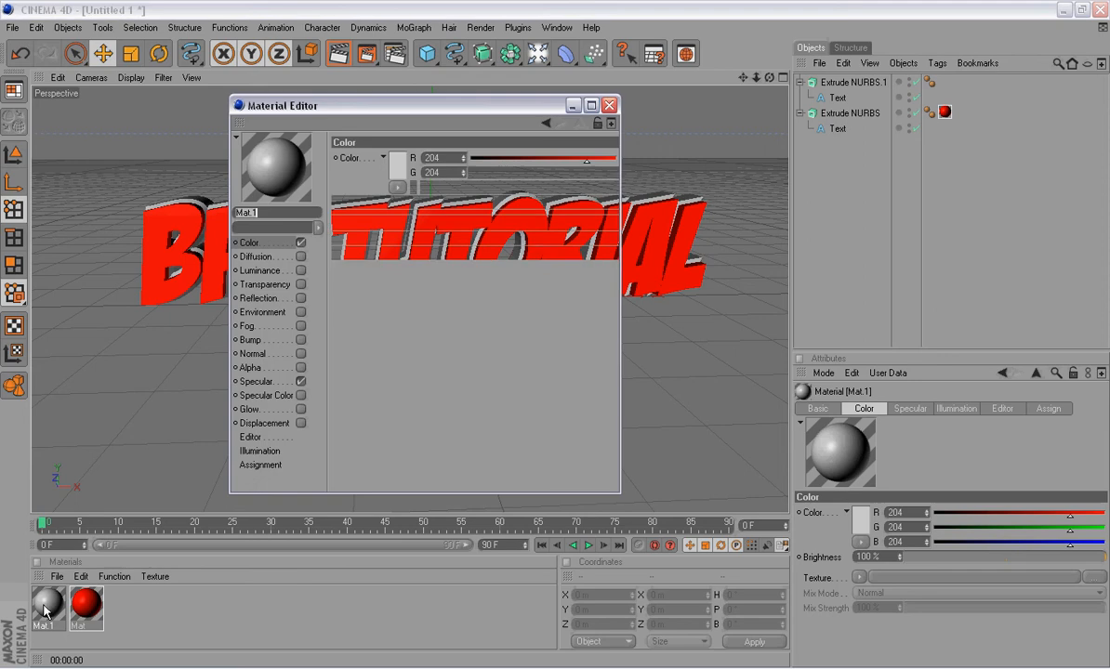
click(397, 165)
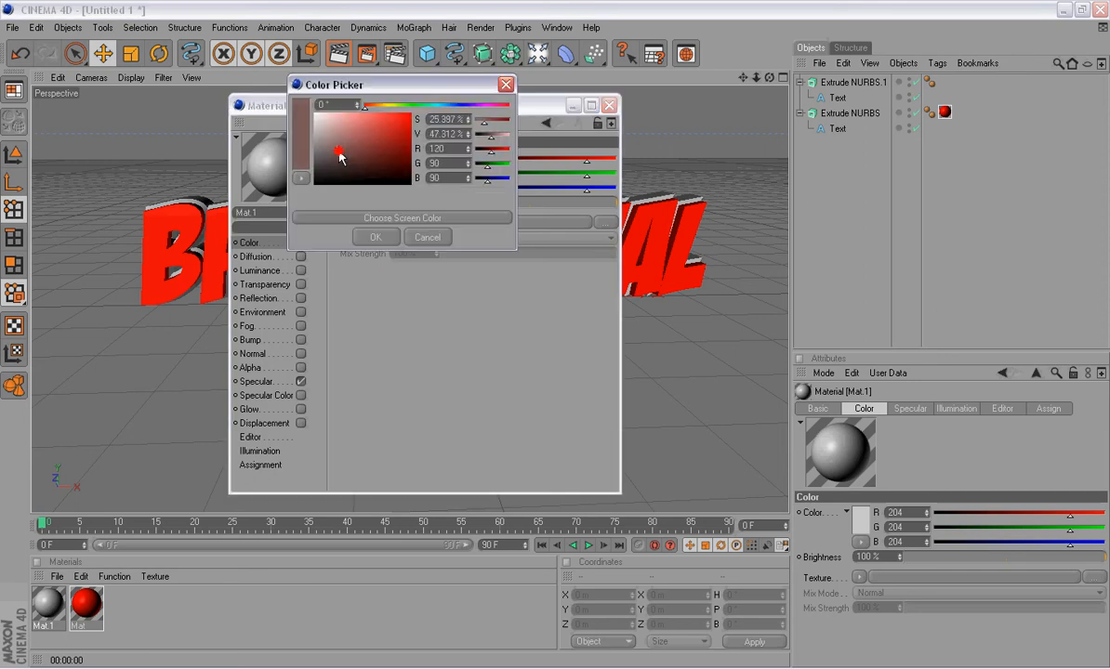
click(375, 237)
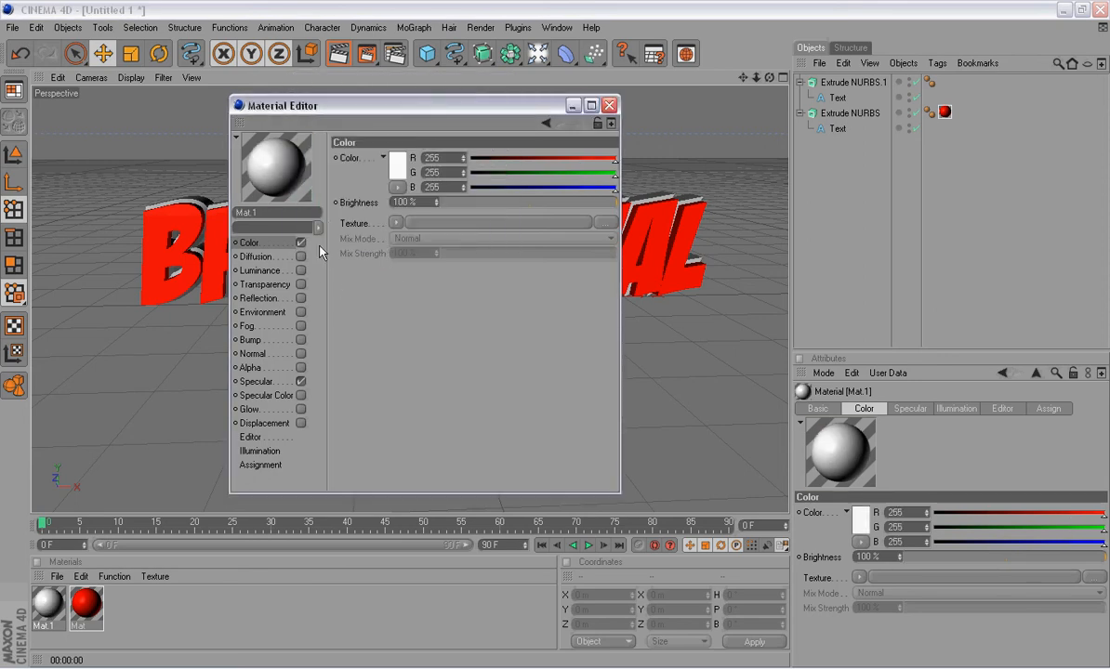
- Enable white luminance on the second material and render the view with it applied to the rear lettering, Extrude NURBS.1
click(300, 269)
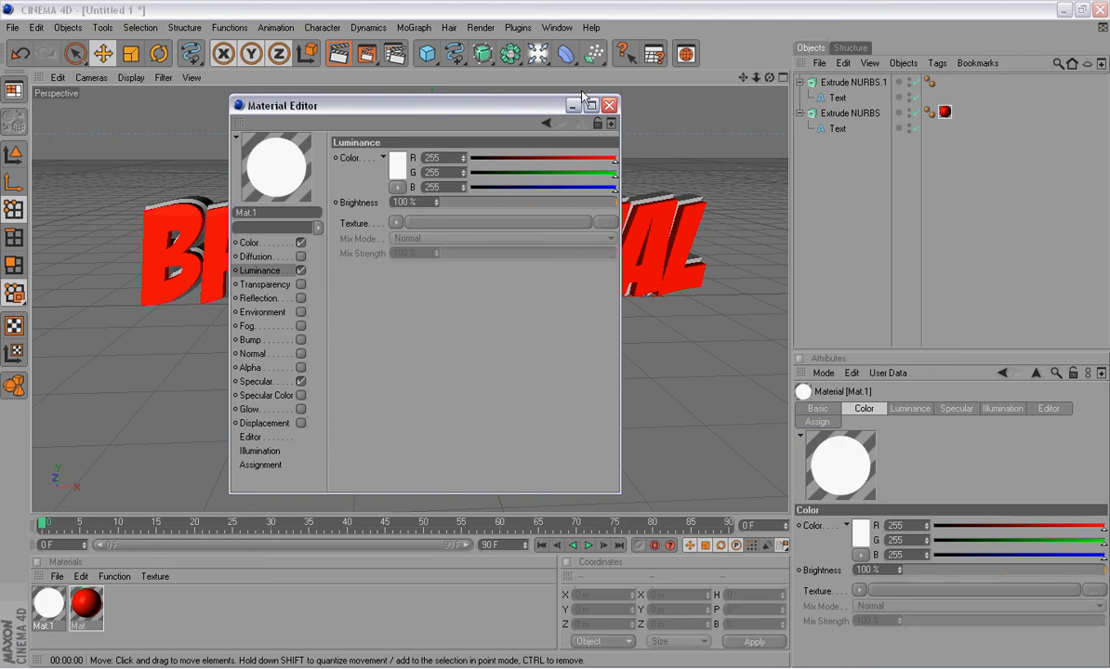
click(397, 166)
click(389, 239)
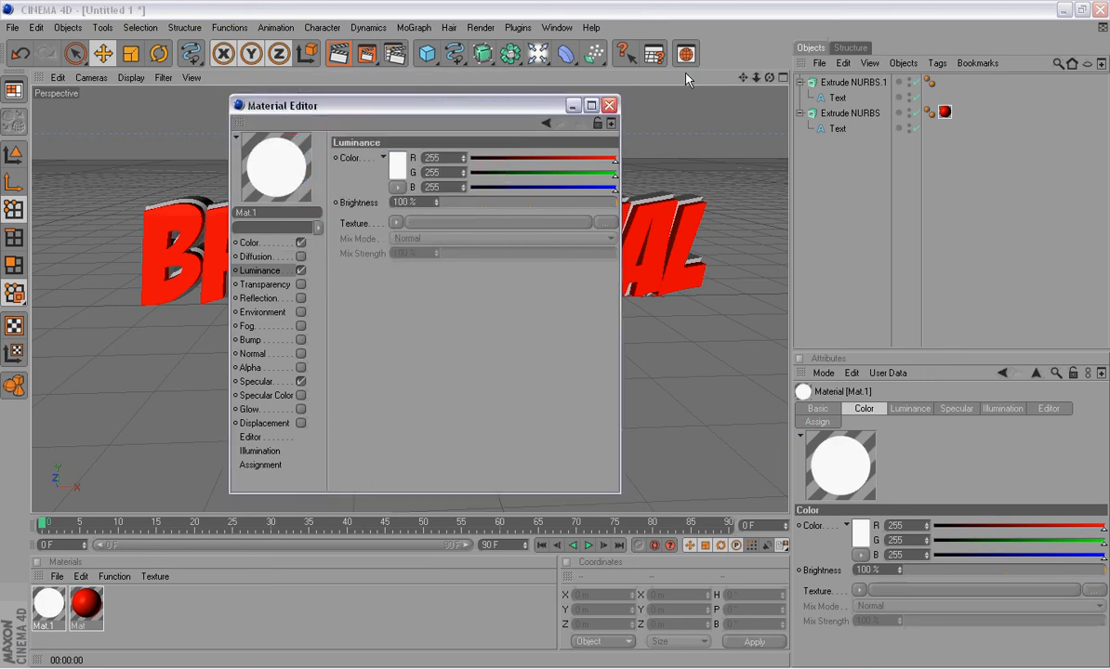
click(609, 105)
drag(55, 602, 191, 200)
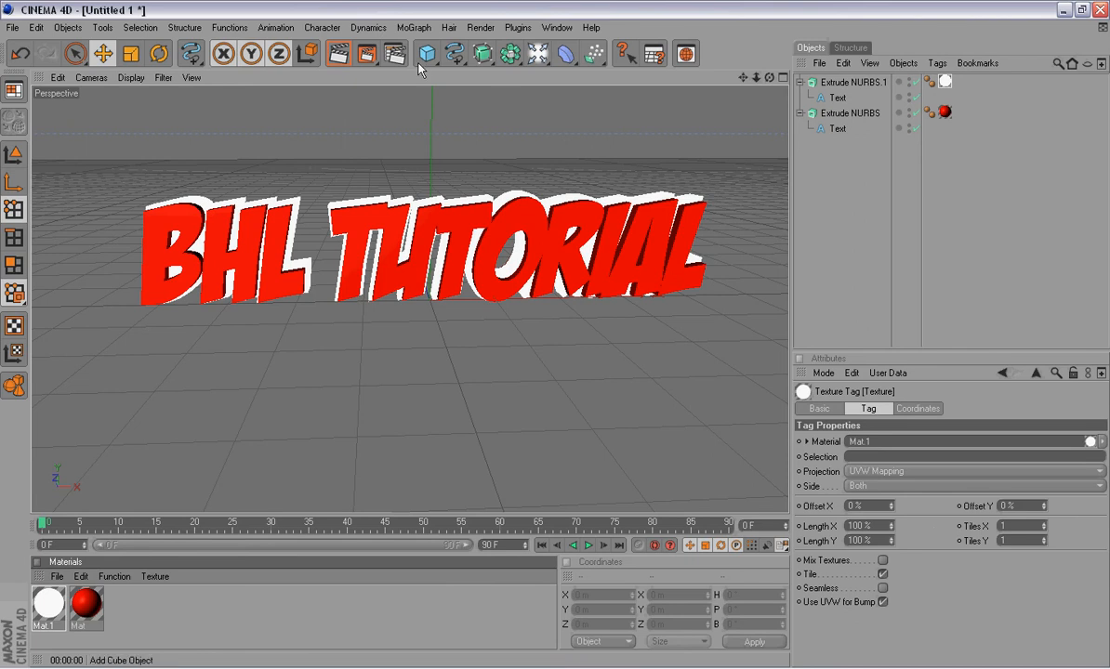
click(340, 54)
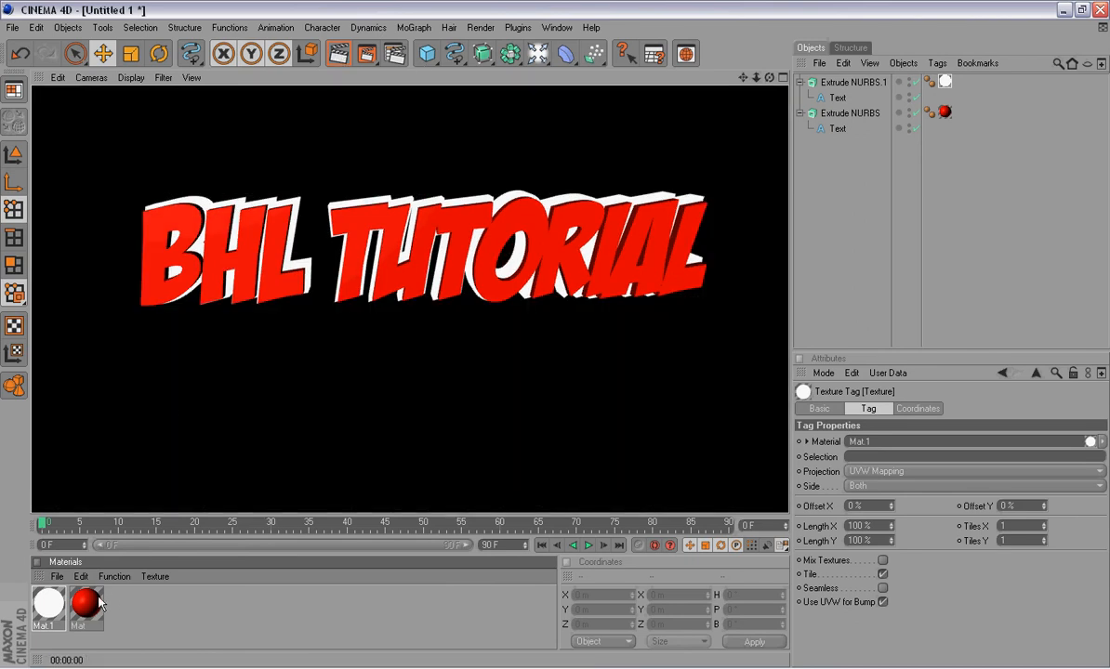
- Set the white material's luminance brightness to 30% and render the active view
double_click(48, 604)
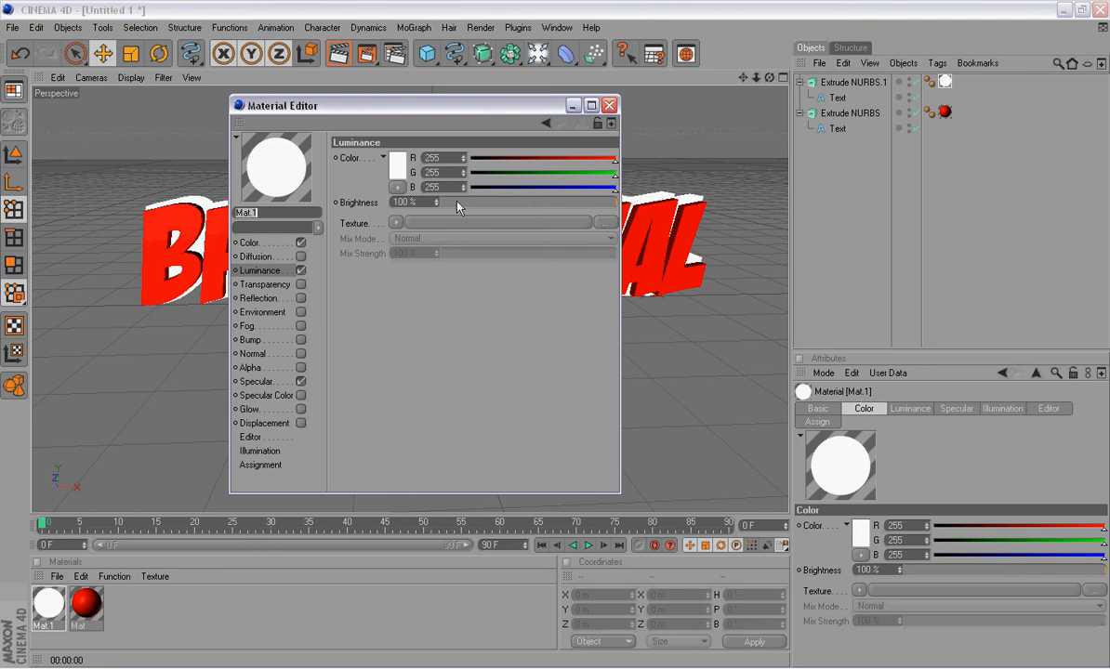
drag(436, 203, 437, 204)
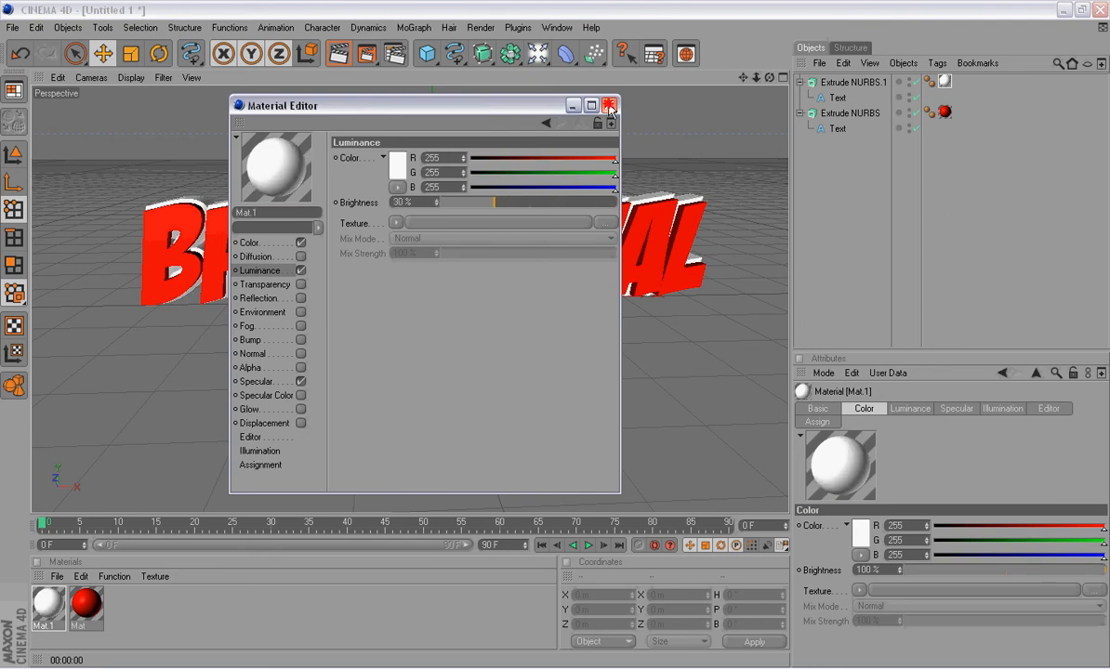
click(609, 105)
click(340, 53)
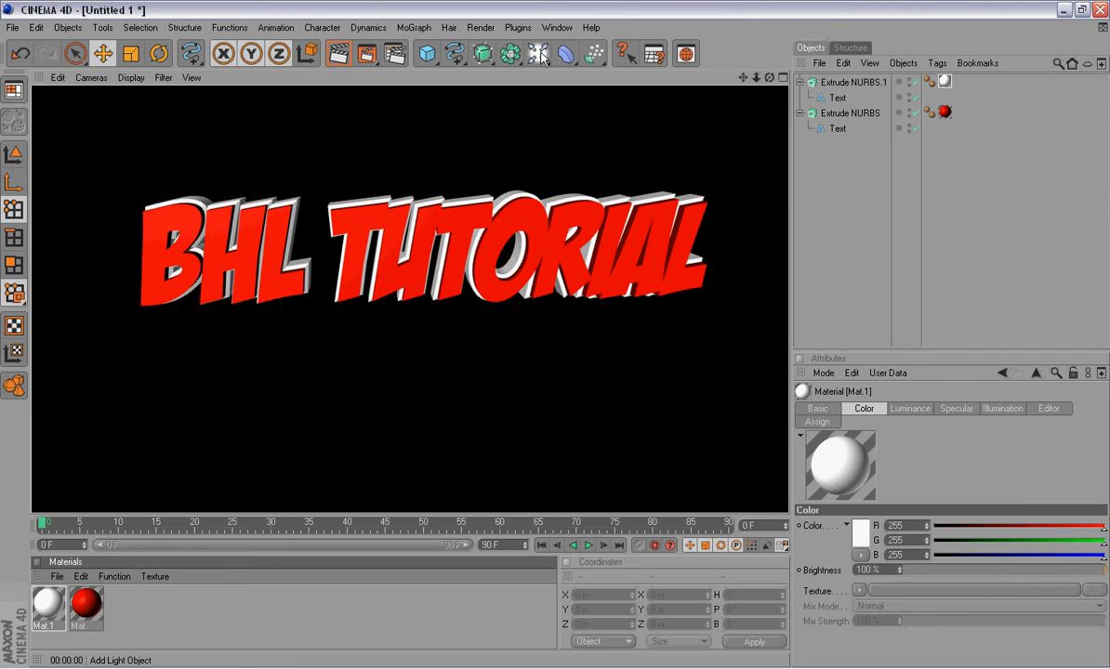
- Add a Background object and create a blue material (RGB 16, 0, 255) for it
drag(558, 58, 596, 179)
double_click(134, 595)
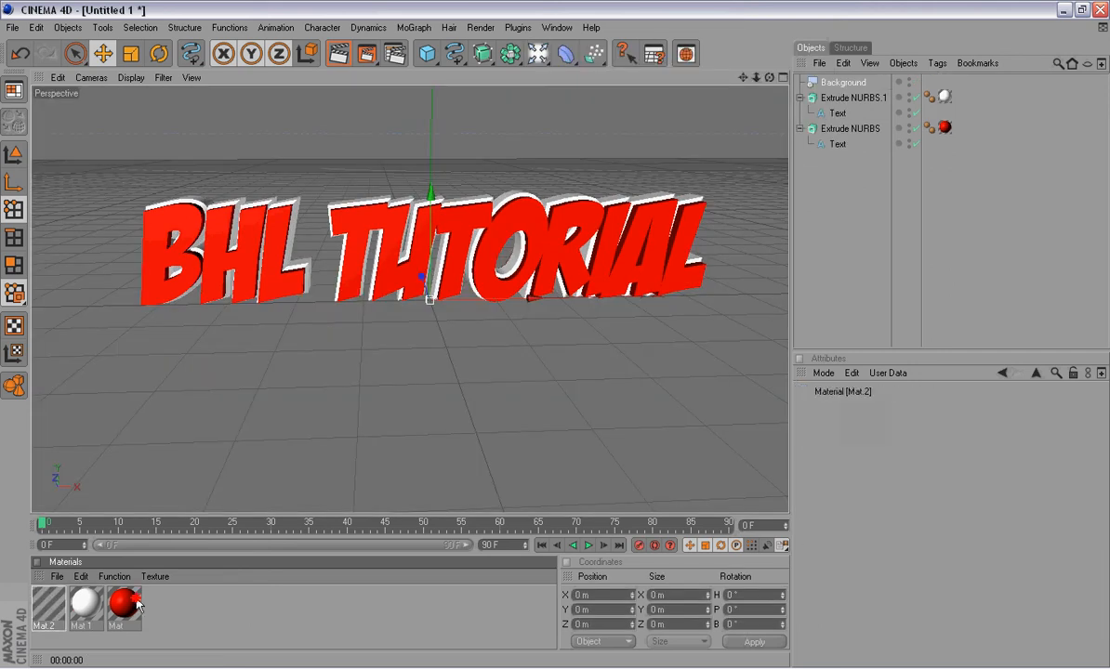
double_click(50, 593)
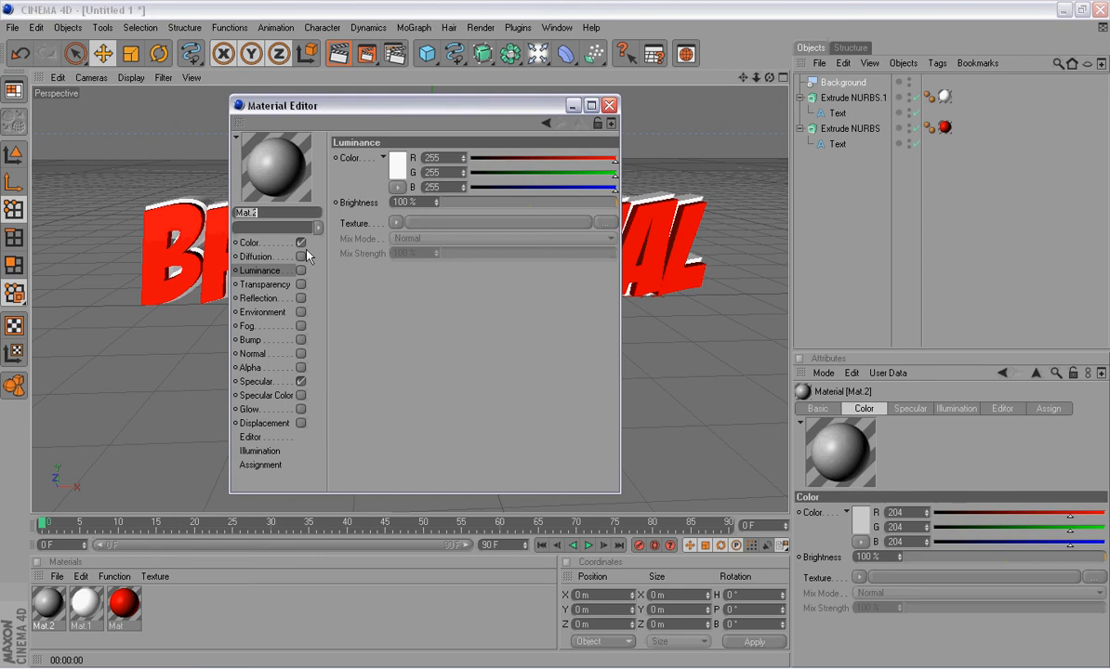
click(264, 242)
click(396, 163)
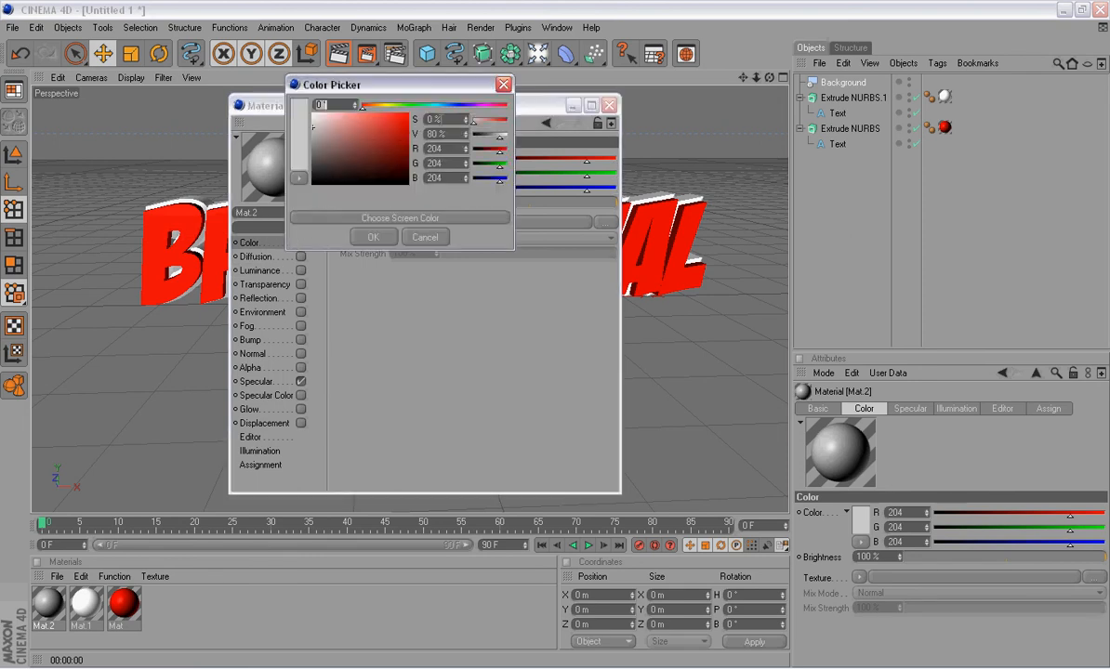
click(463, 107)
drag(387, 140, 459, 80)
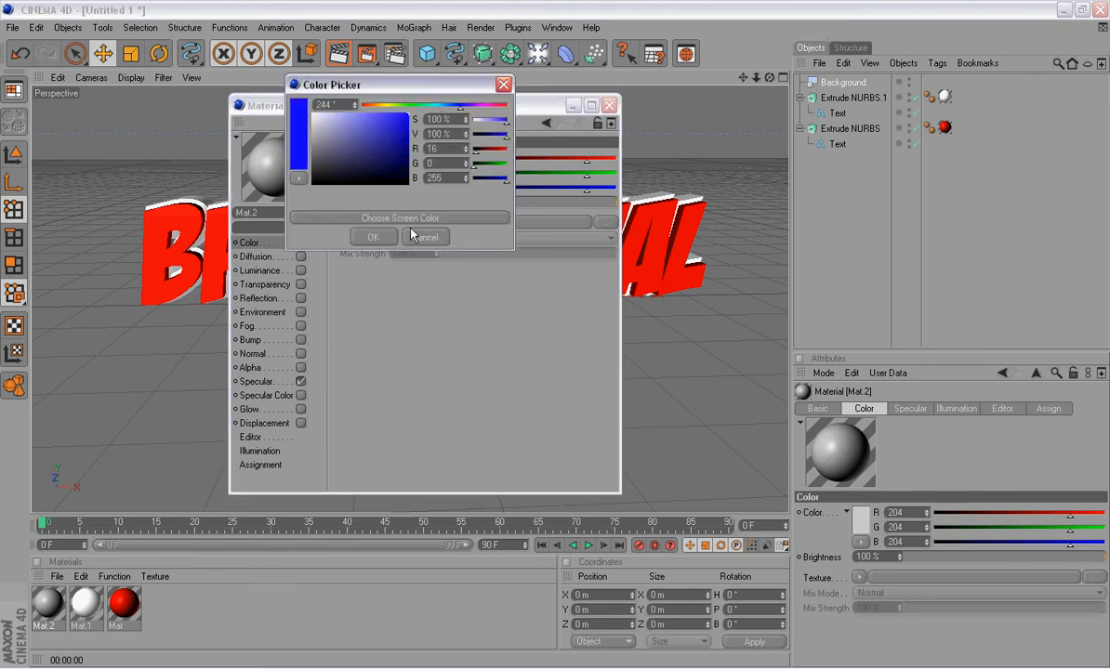
click(379, 236)
click(609, 105)
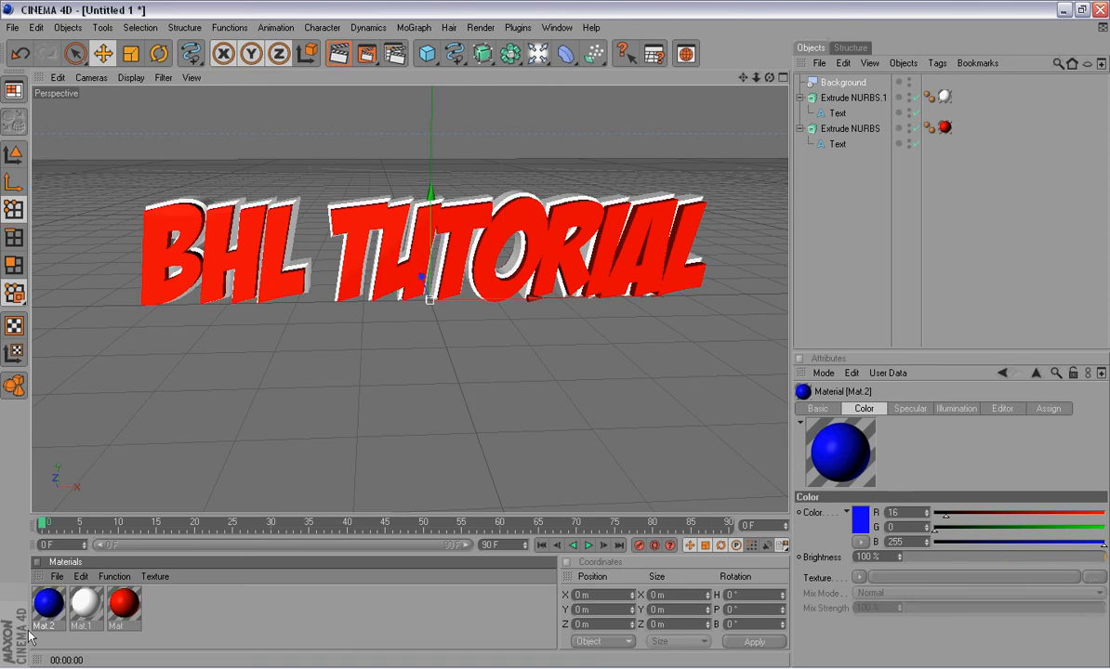
- Apply the blue material to the Background object and render the active view
drag(50, 609, 843, 85)
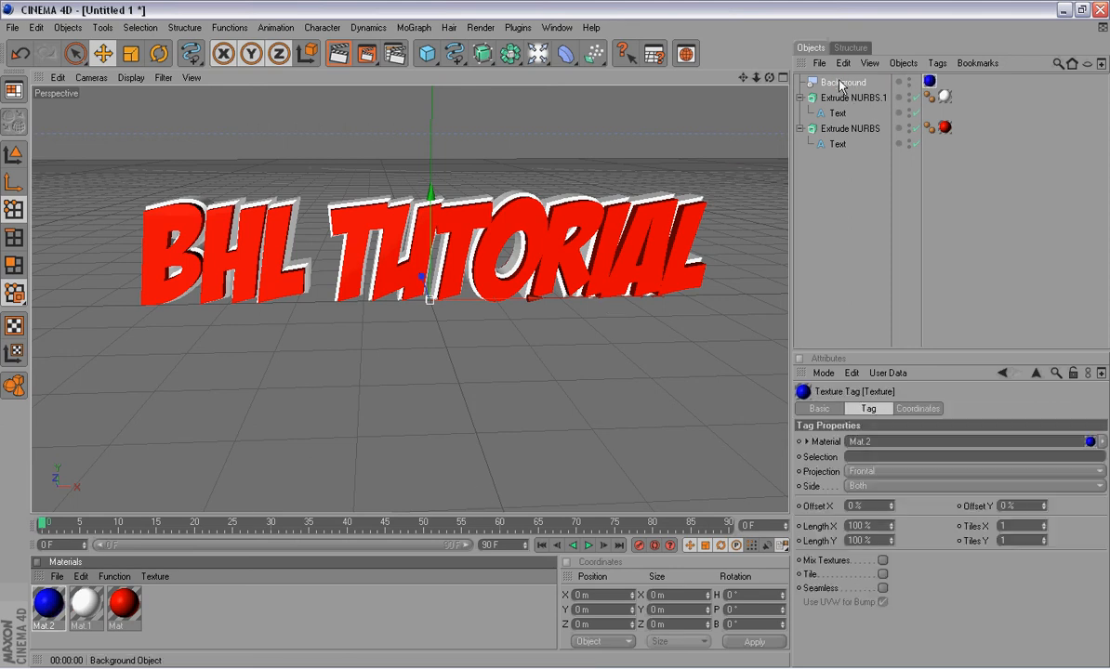
click(341, 54)
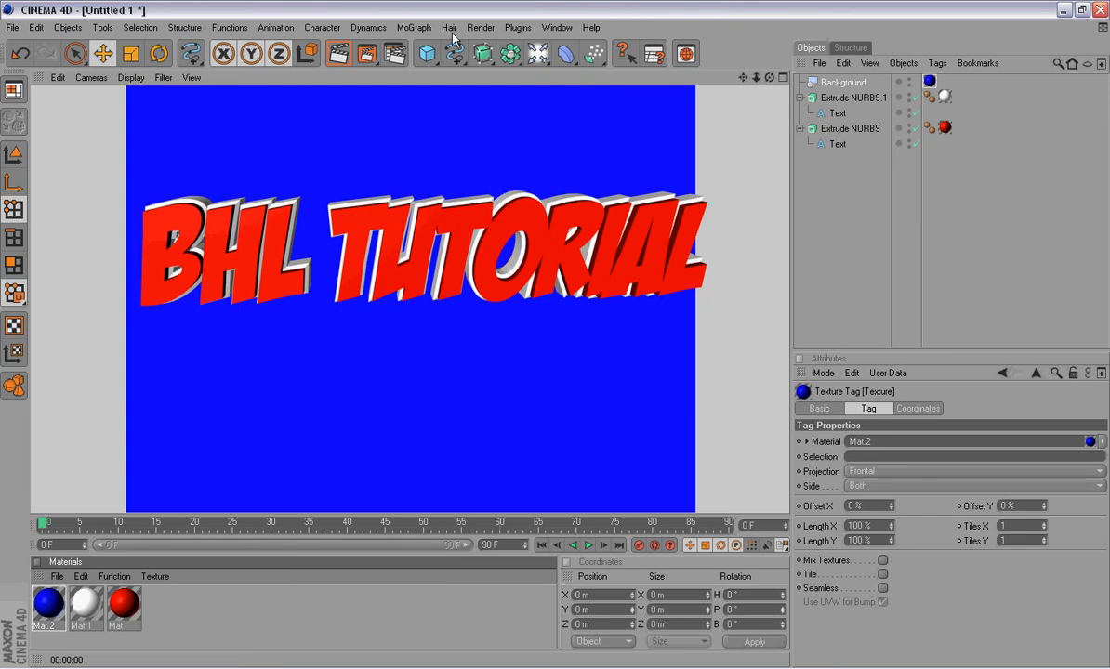
- Set the render output size to 600 pixels wide and 150 pixels high
click(385, 51)
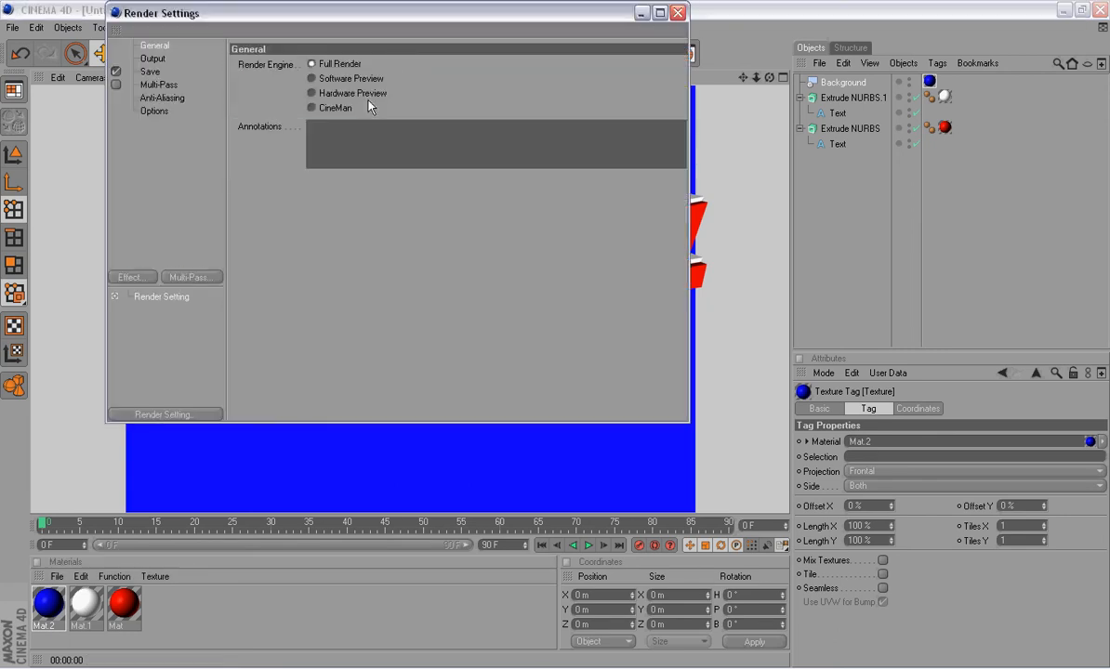
click(147, 59)
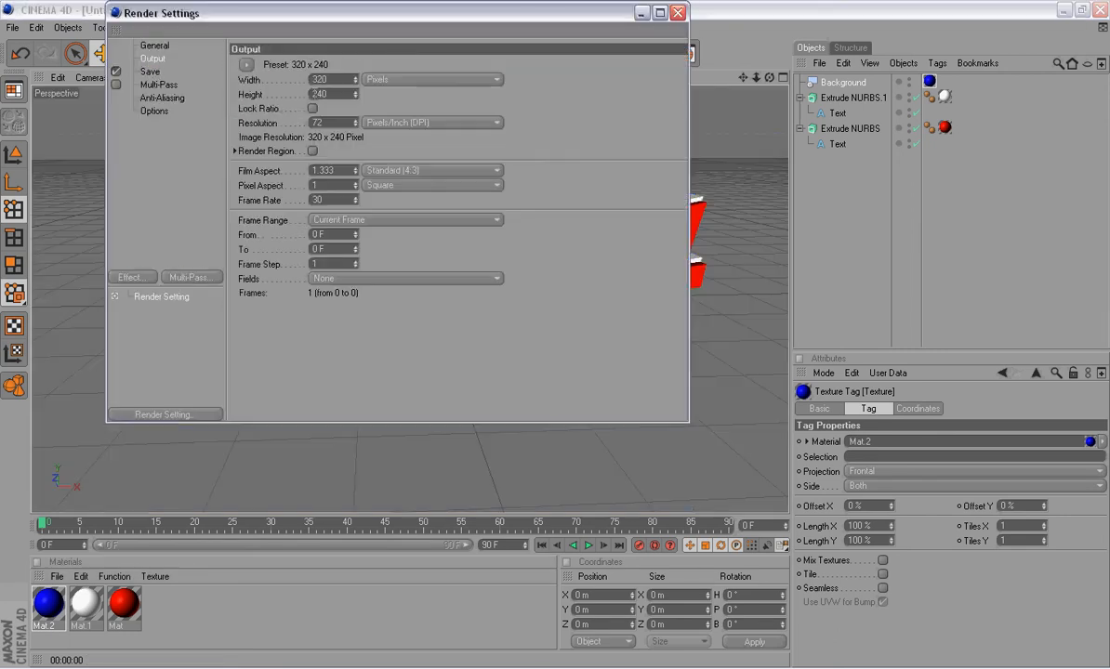
double_click(329, 79)
text(600)
key(Tab)
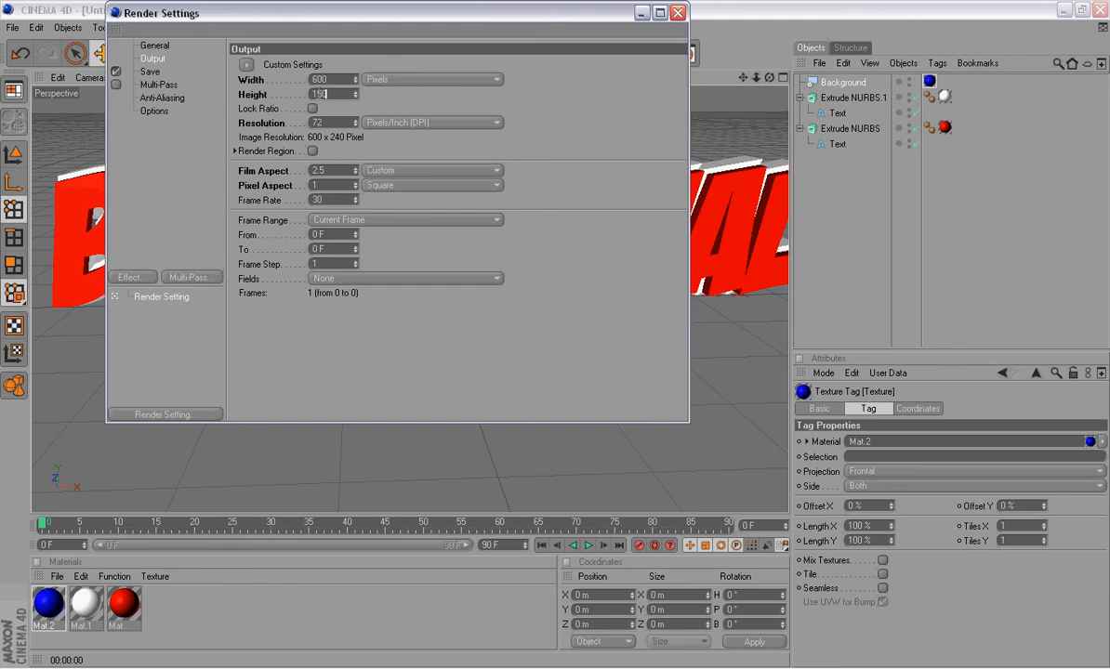
- Set the render's save file to TUTORIAL in the EVIL LOGOS folder
click(149, 71)
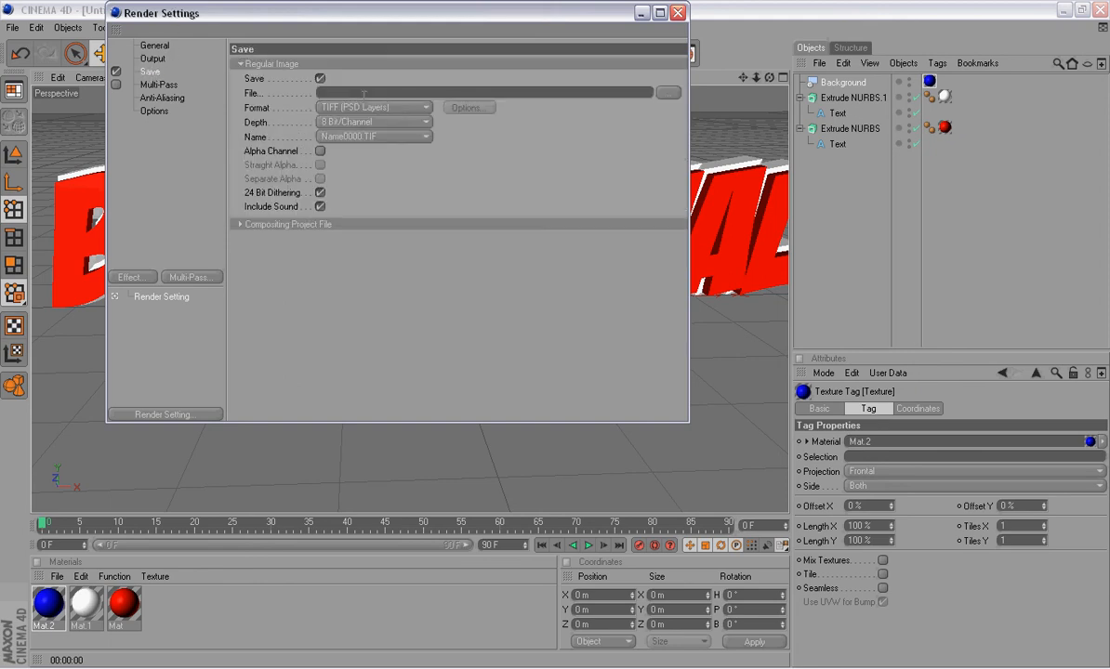
click(669, 93)
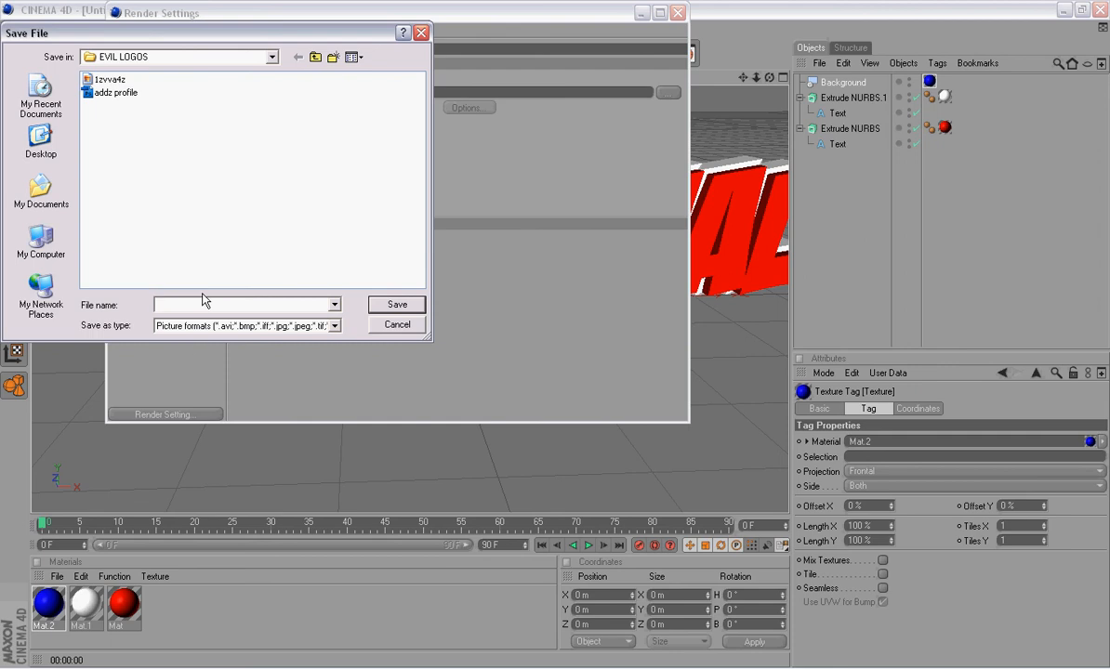
text(TUTORIAL)
click(377, 305)
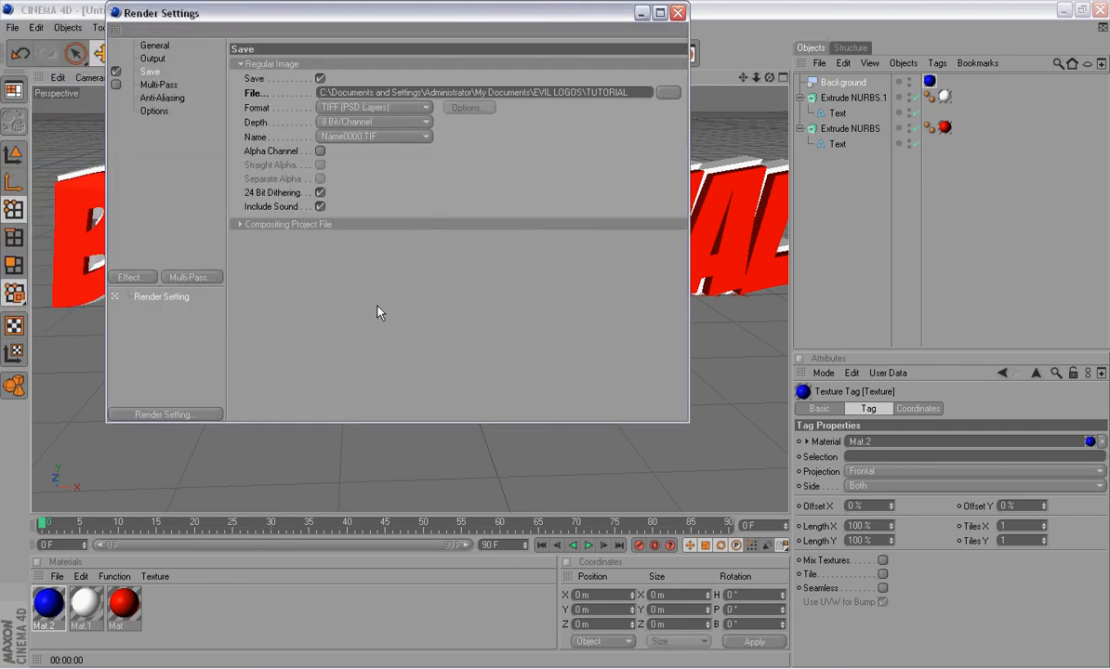
- Set the saved image format to QuickTime PNG and enable its alpha channel
click(412, 107)
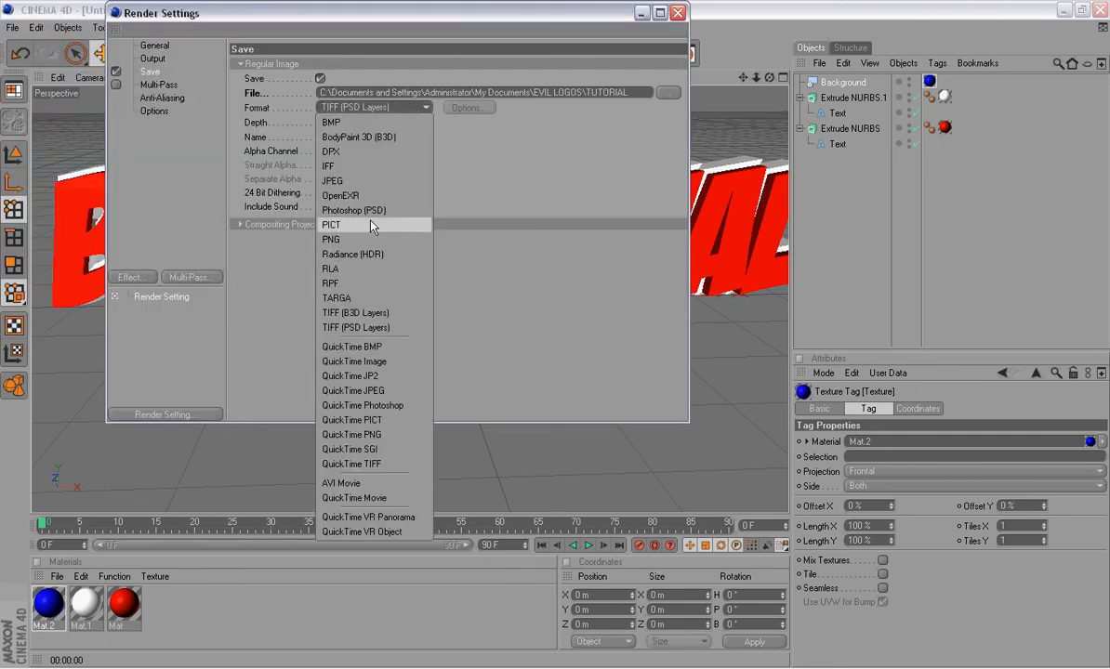
click(372, 437)
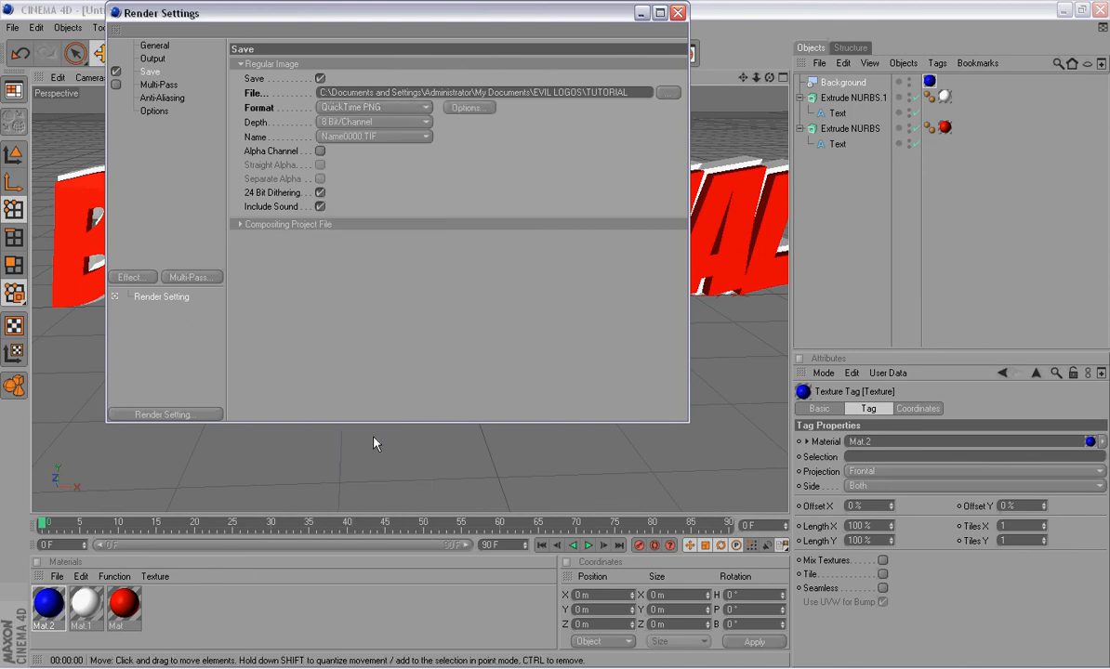
click(321, 151)
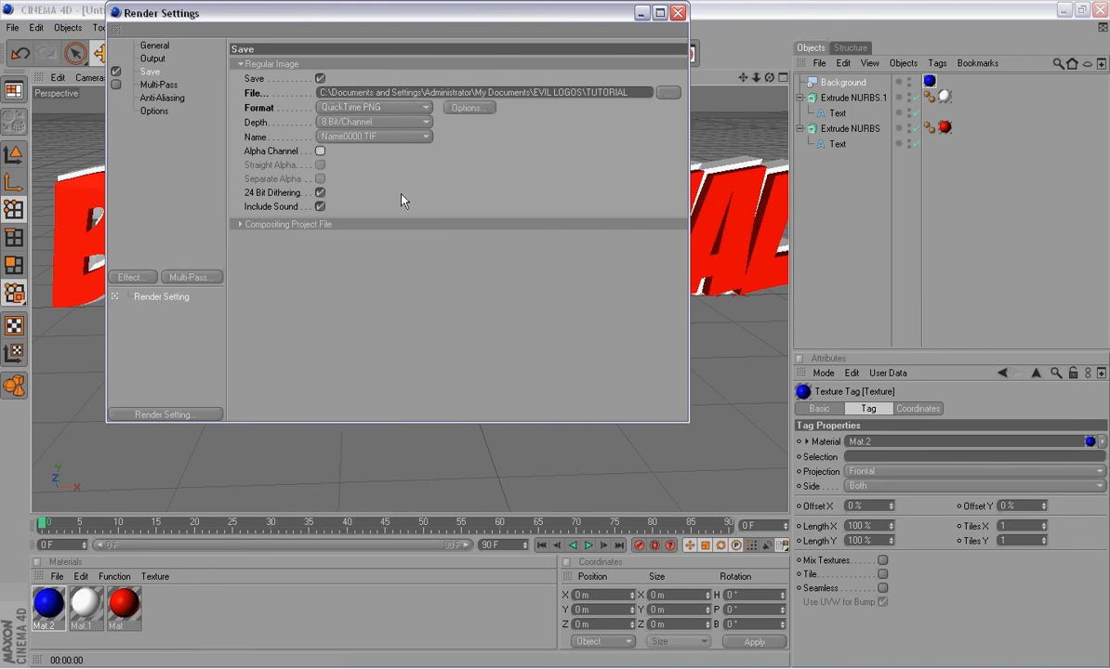
click(320, 151)
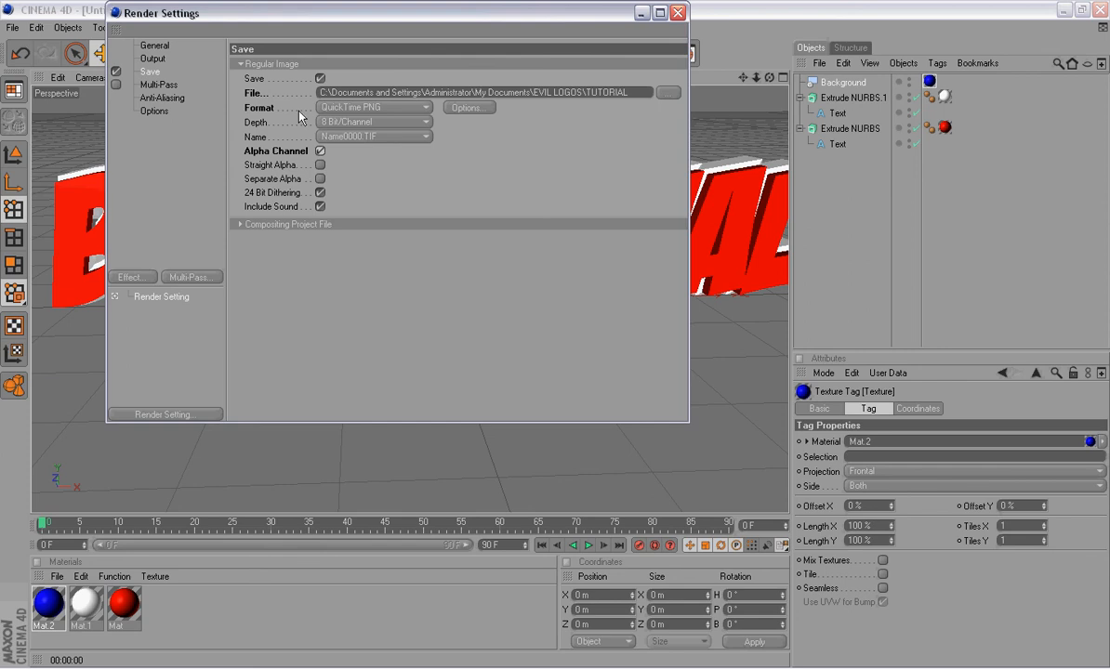
click(154, 84)
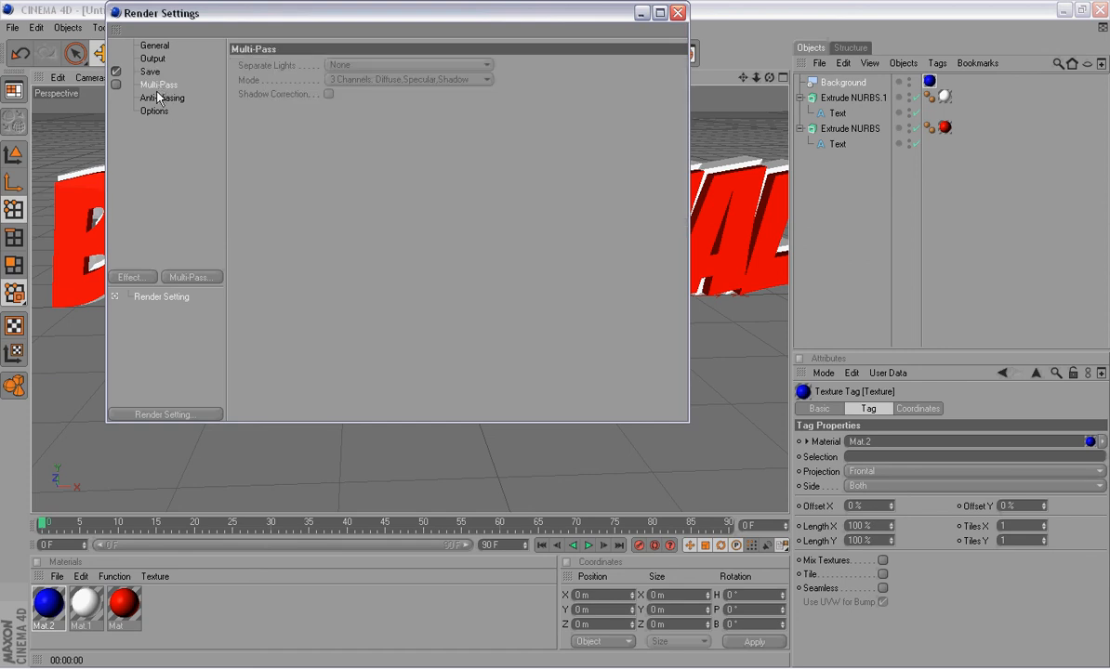
- Close the render settings and shift the perspective view so the full width of the lettering fits, checking with active-view renders
click(156, 99)
click(677, 12)
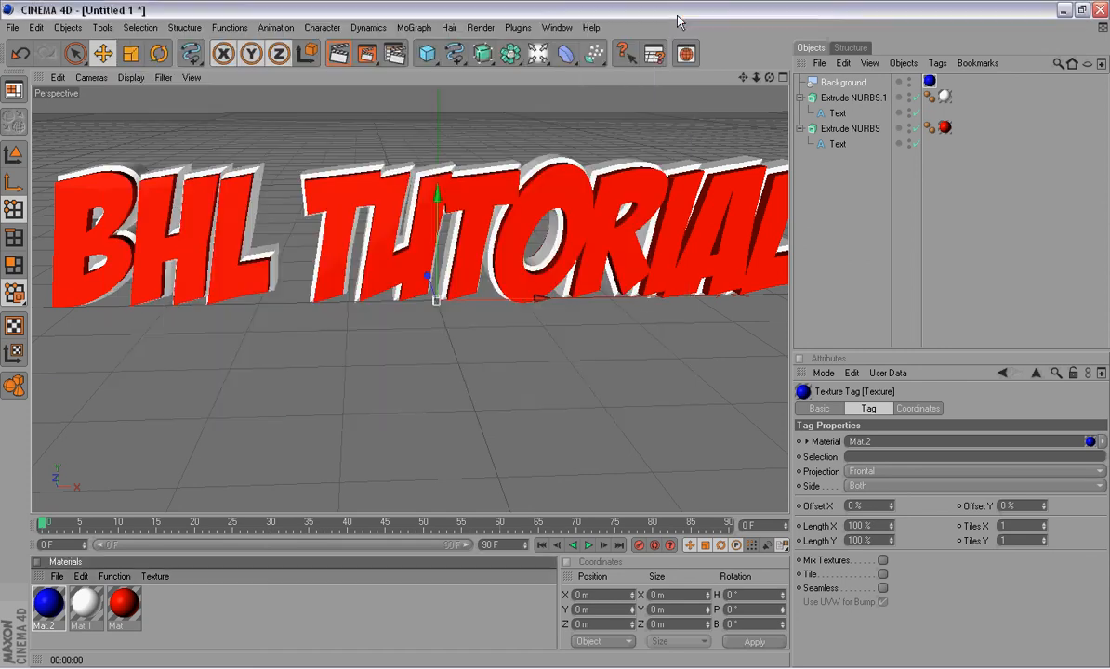
click(338, 53)
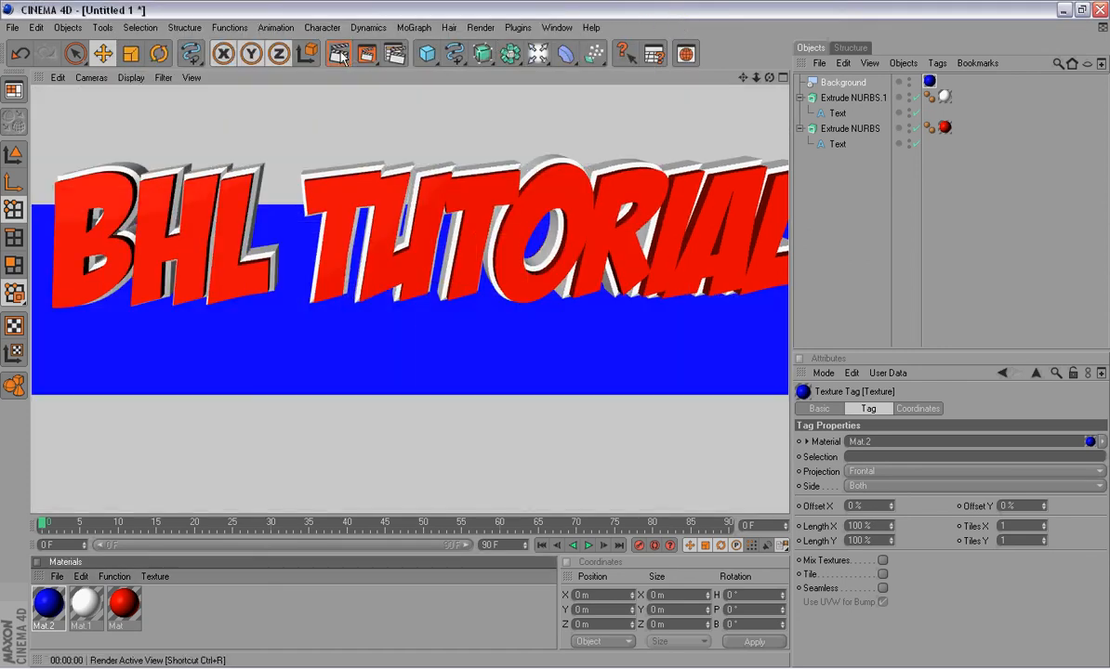
drag(742, 78, 767, 73)
click(338, 53)
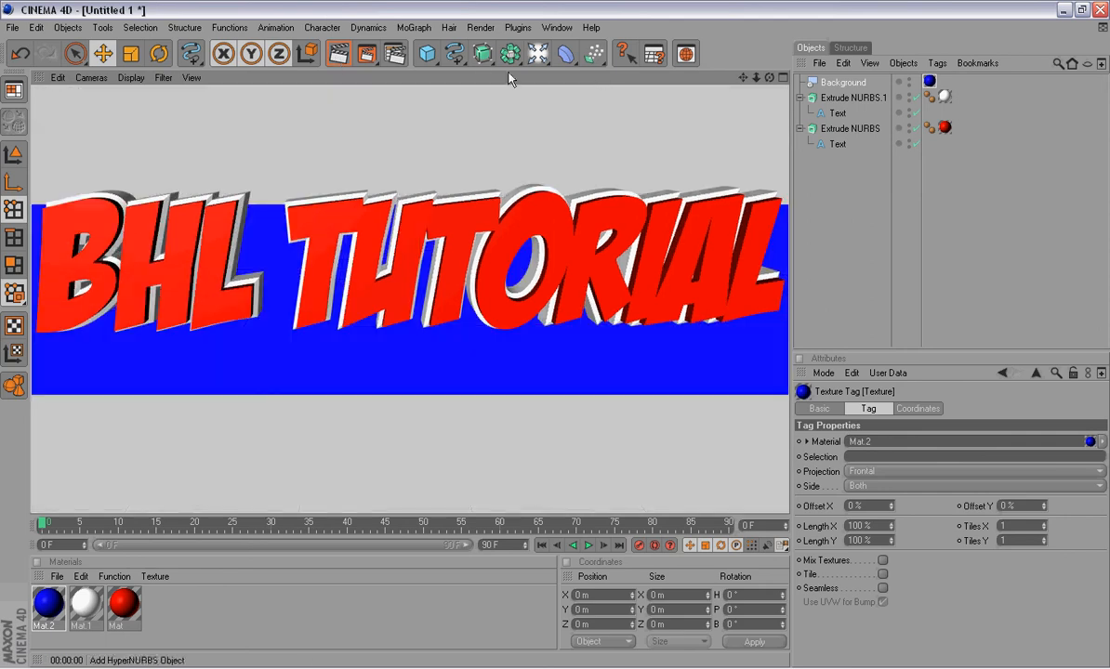
- Lower the lettering in the perspective view to centre it vertically on the blue background band, checking with active-view renders
drag(743, 79, 741, 100)
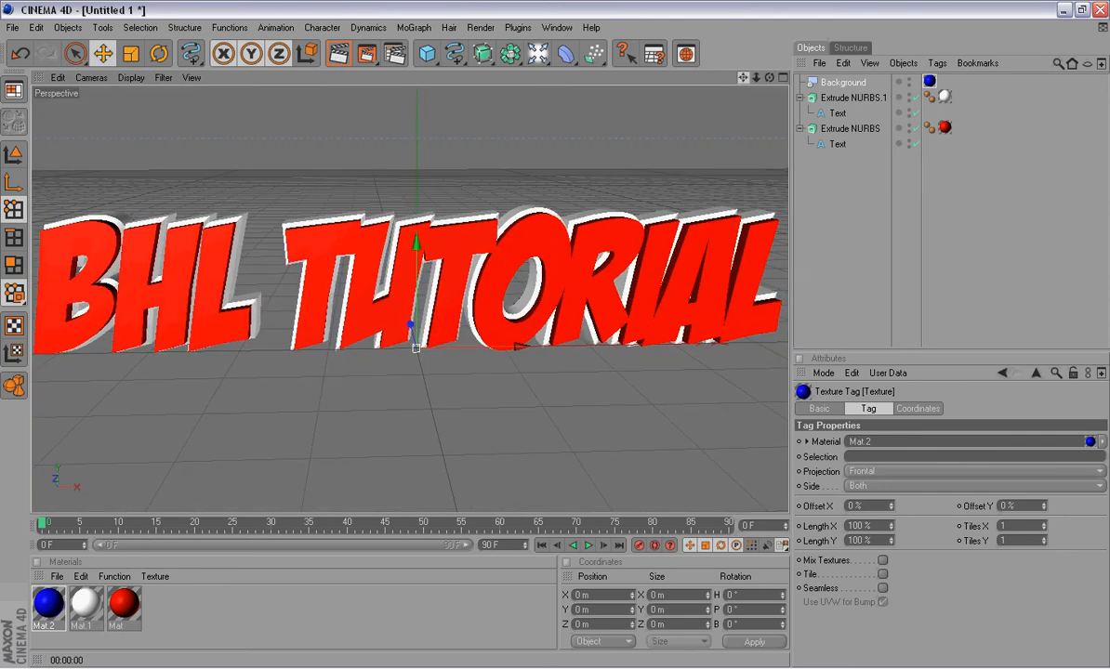
click(340, 56)
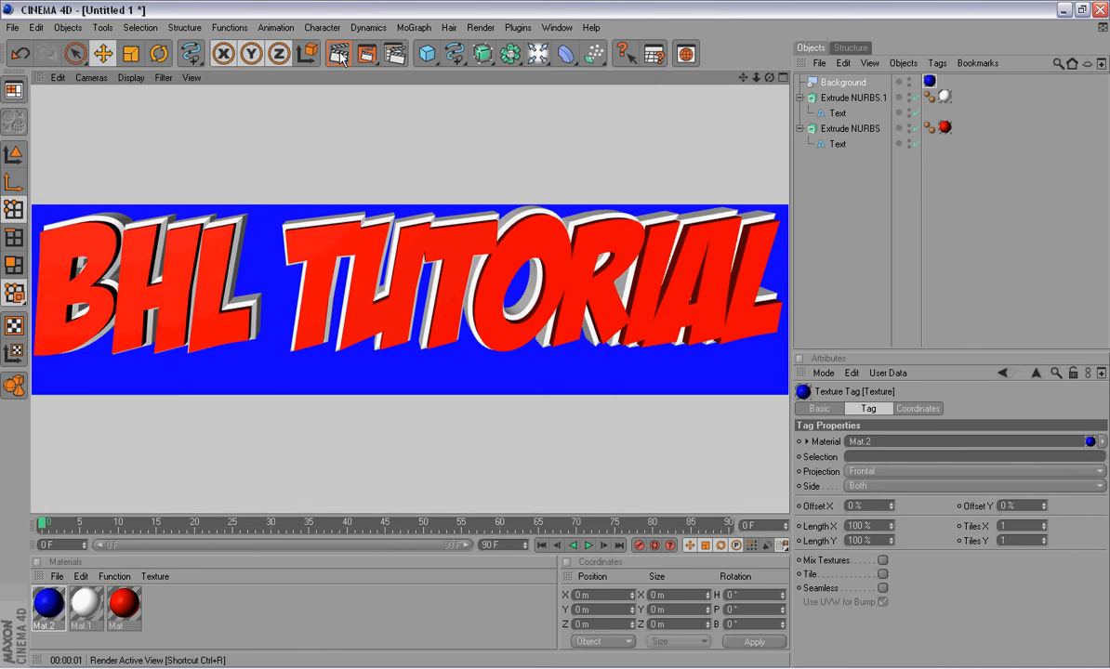
drag(743, 79, 744, 81)
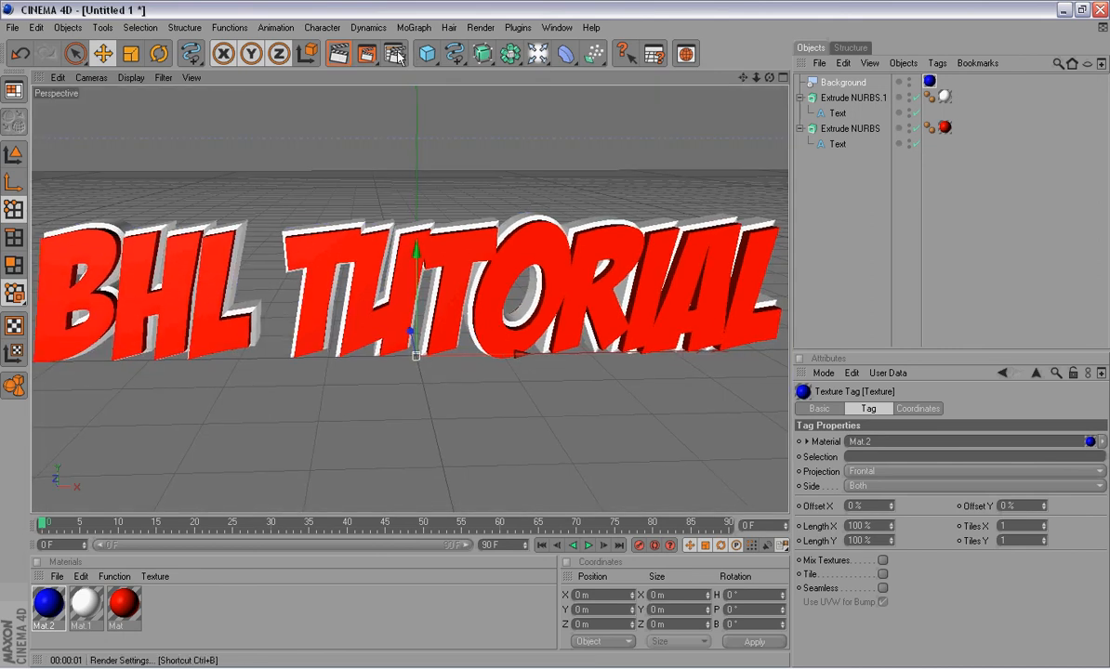
click(339, 56)
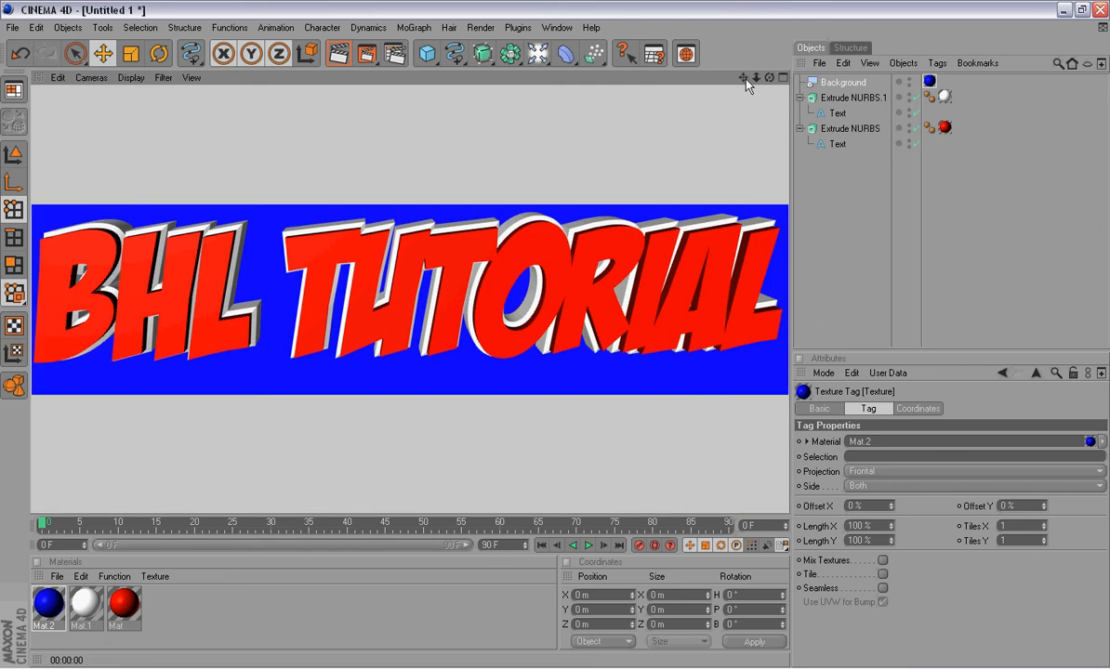
drag(743, 79, 741, 84)
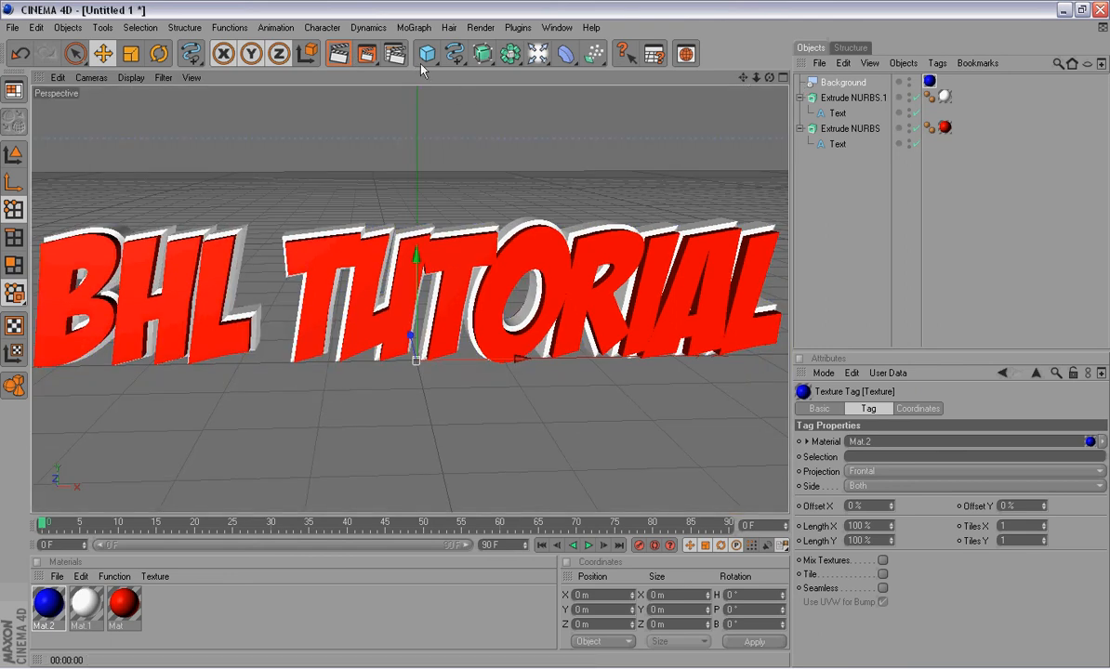
click(340, 55)
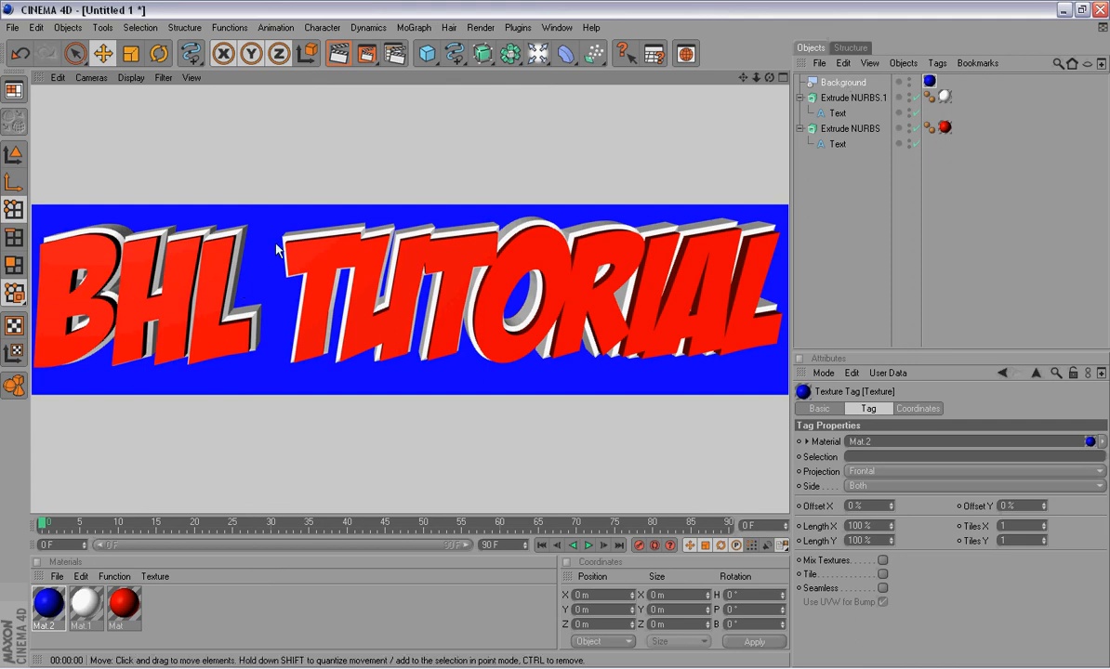
- Add the Ambient Occlusion effect to the render settings and render the active view
click(395, 53)
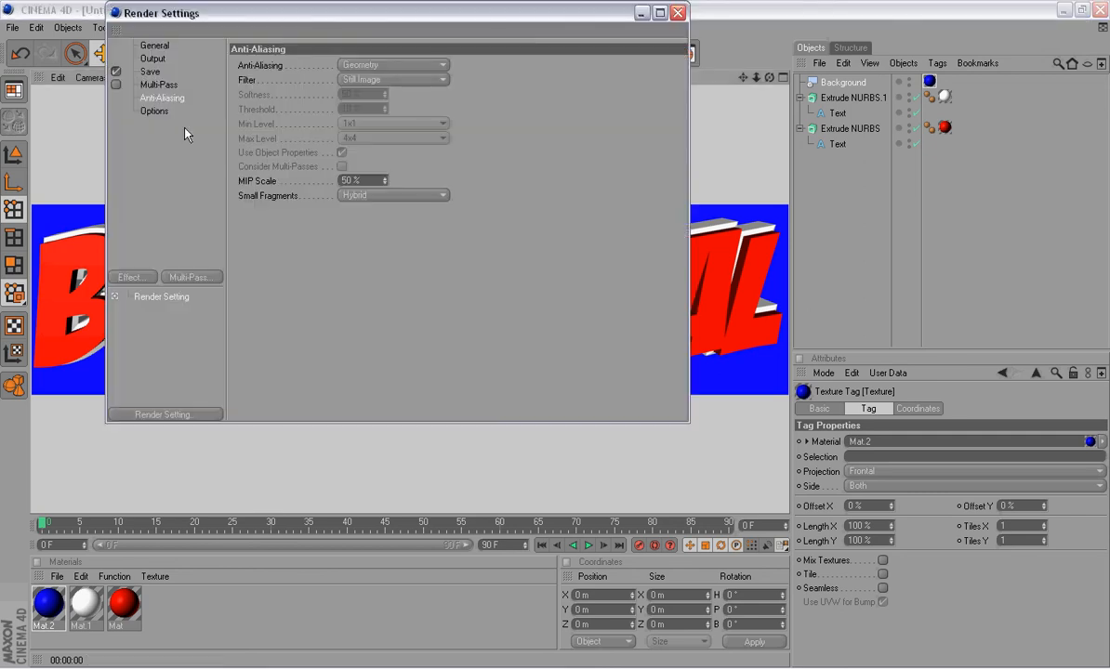
click(131, 277)
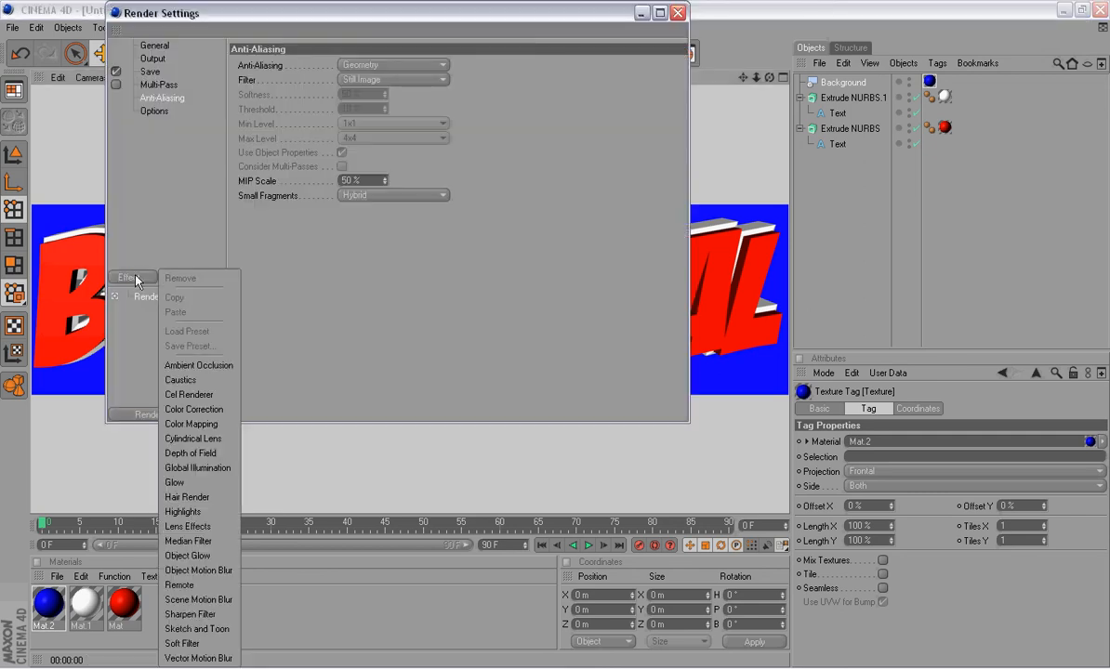
click(204, 368)
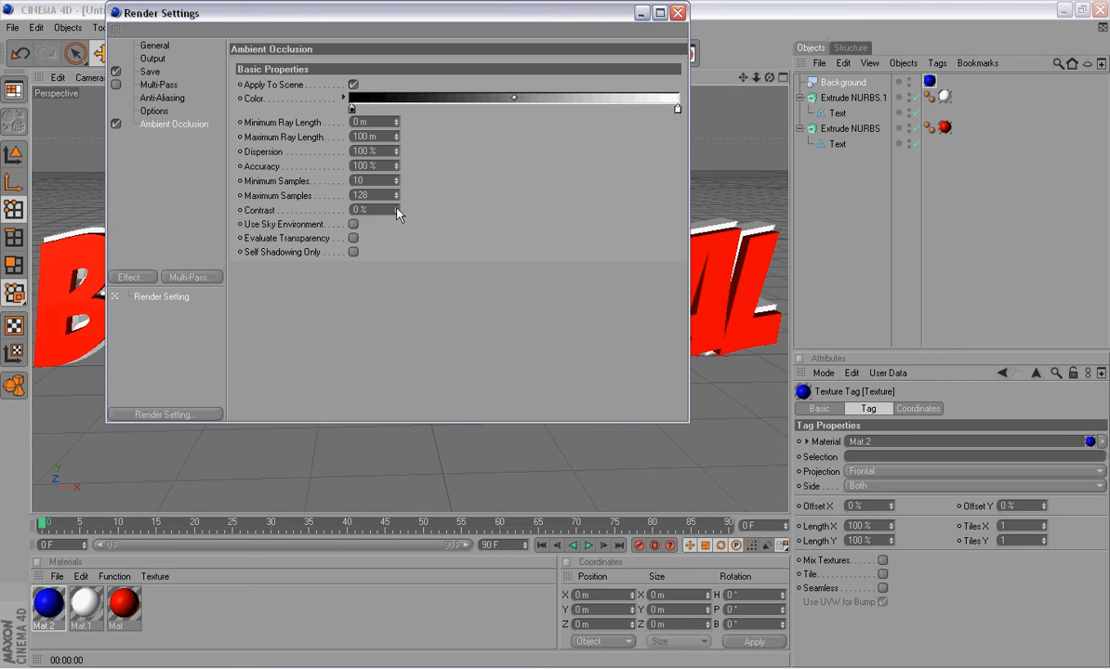
drag(397, 209, 399, 214)
click(677, 13)
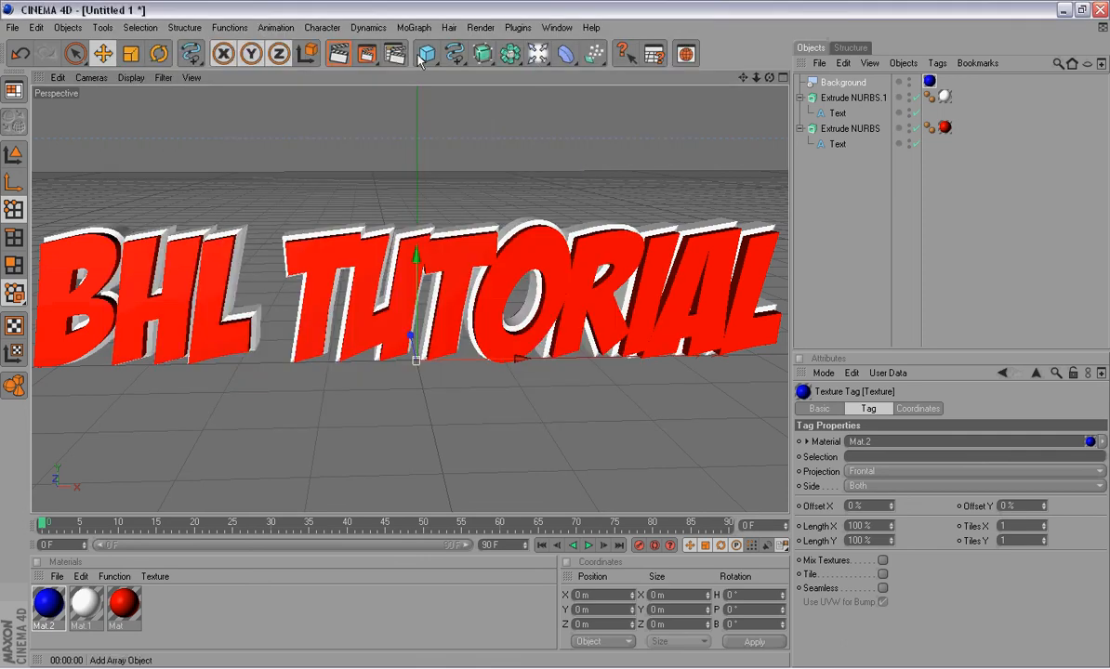
click(345, 57)
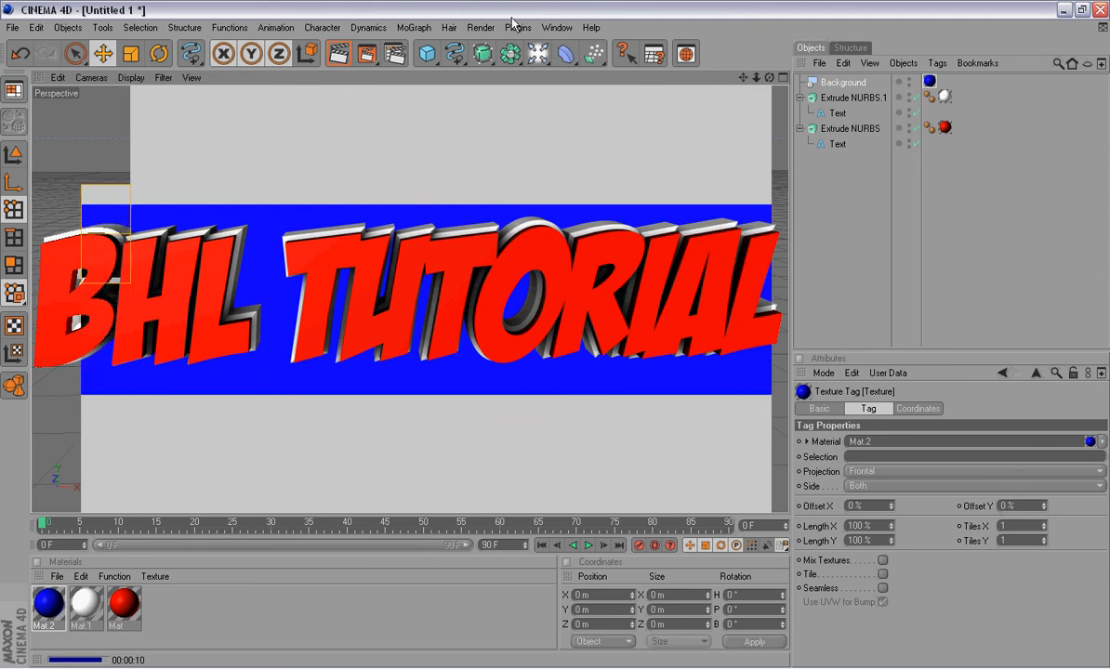
- Delete the Background object and render the lettering to the Picture Viewer
click(842, 82)
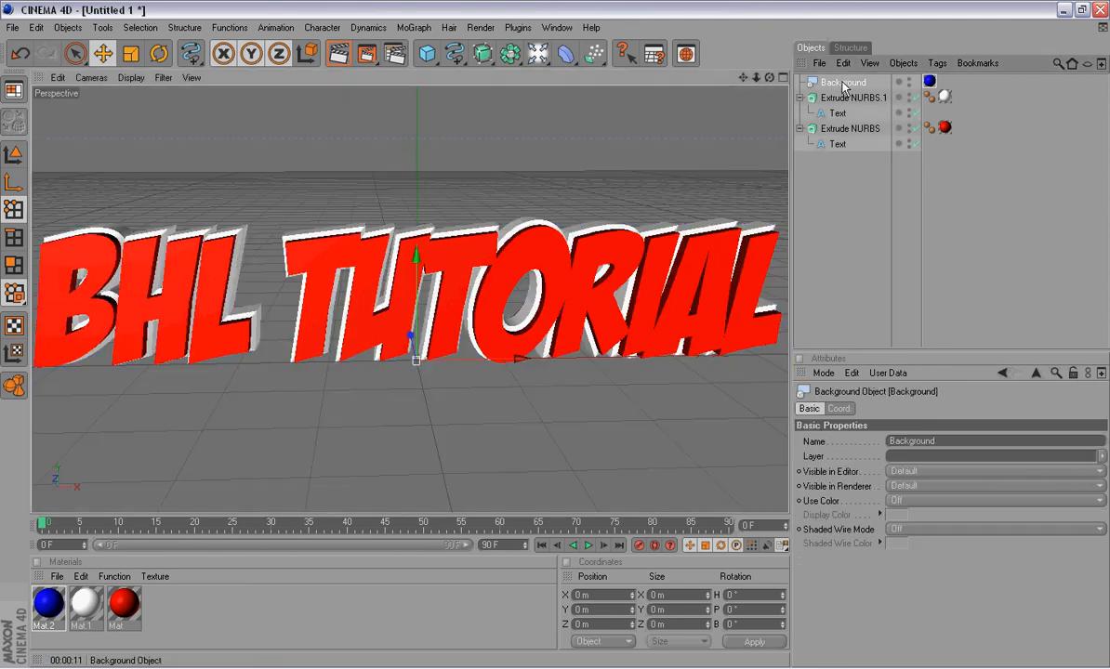
key(Delete)
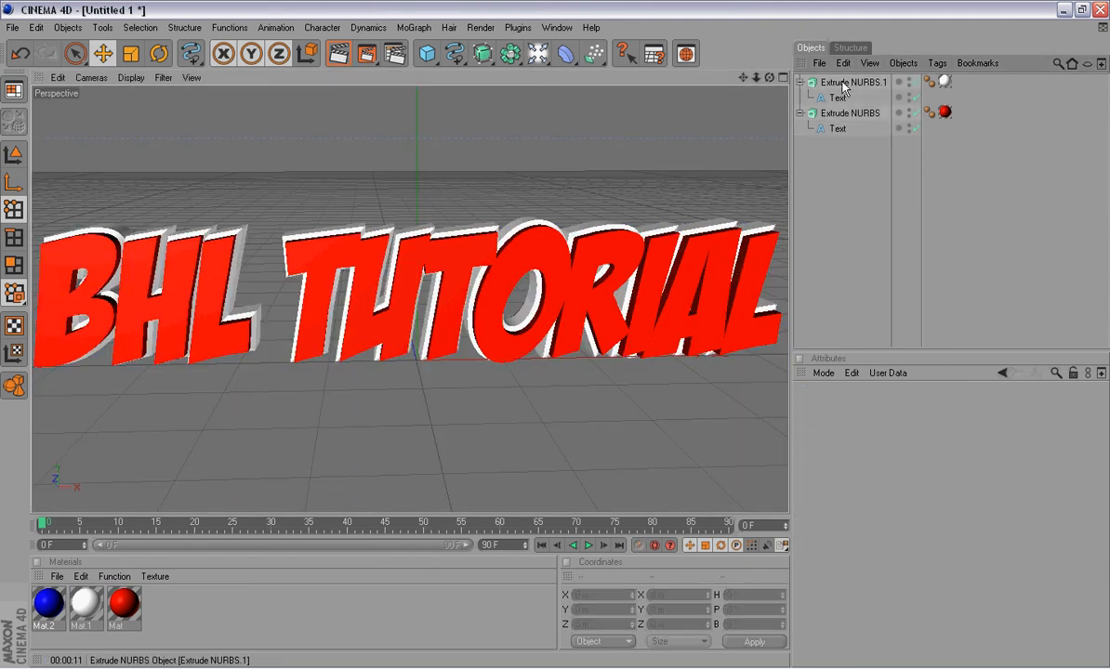
click(368, 54)
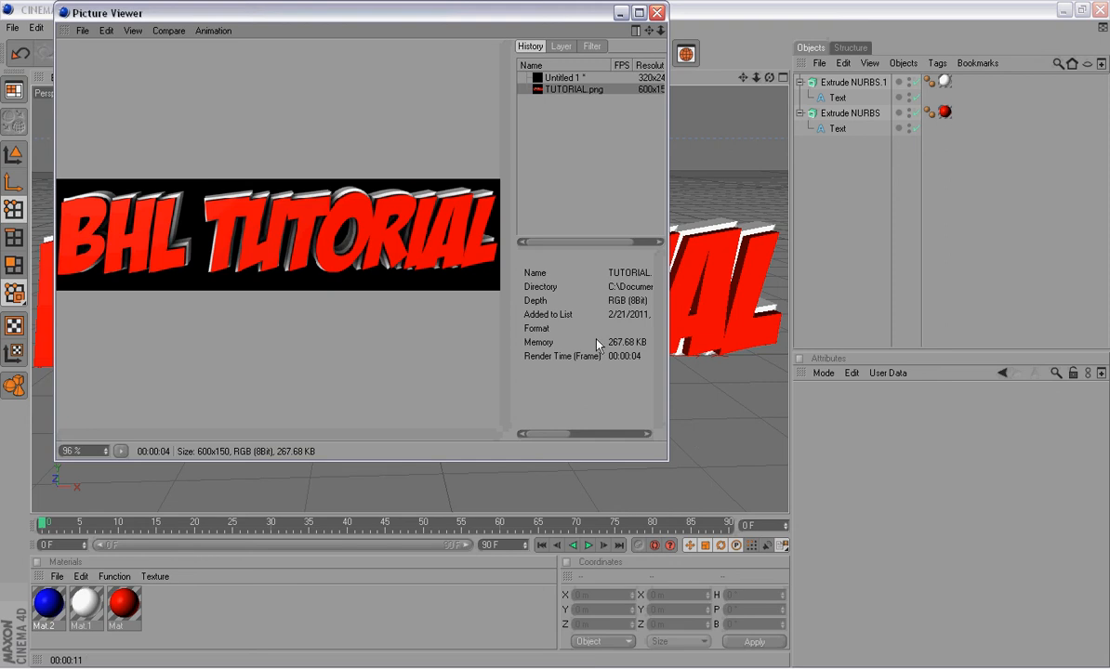
- Maximize the Picture Viewer window and switch to Adobe Photoshop CS4
click(639, 14)
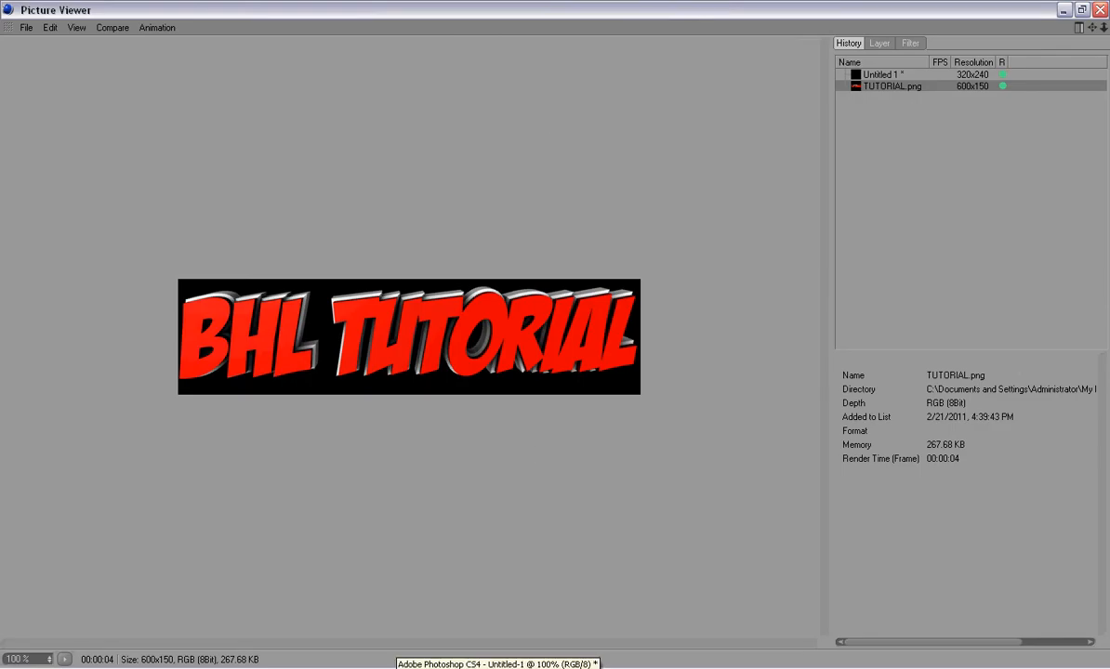
click(406, 668)
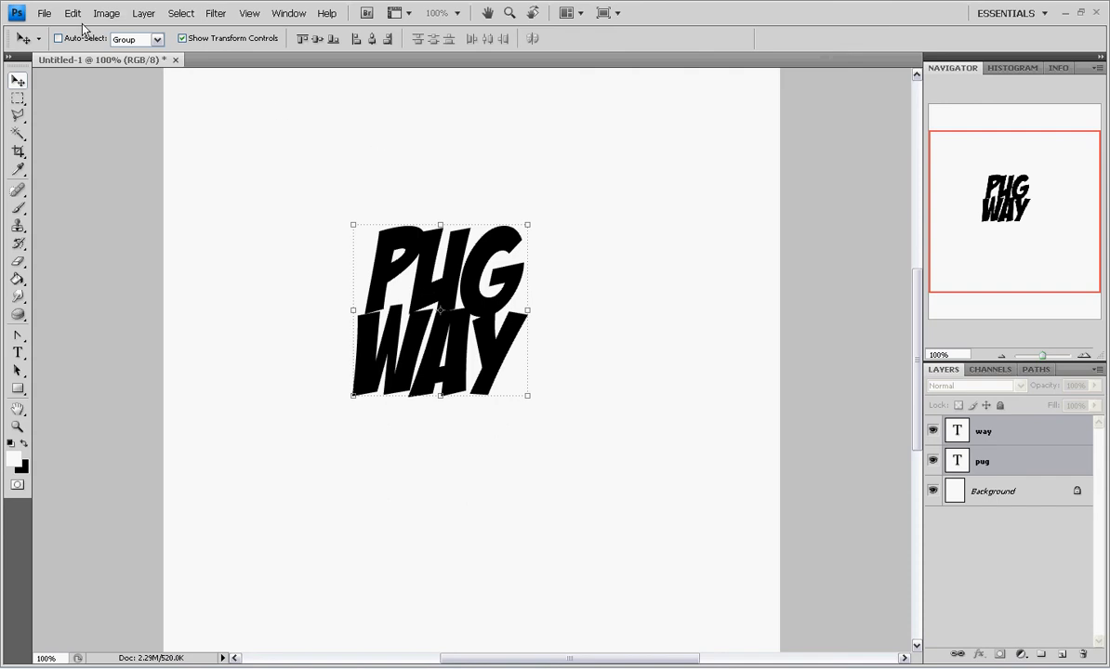
click(44, 13)
click(60, 33)
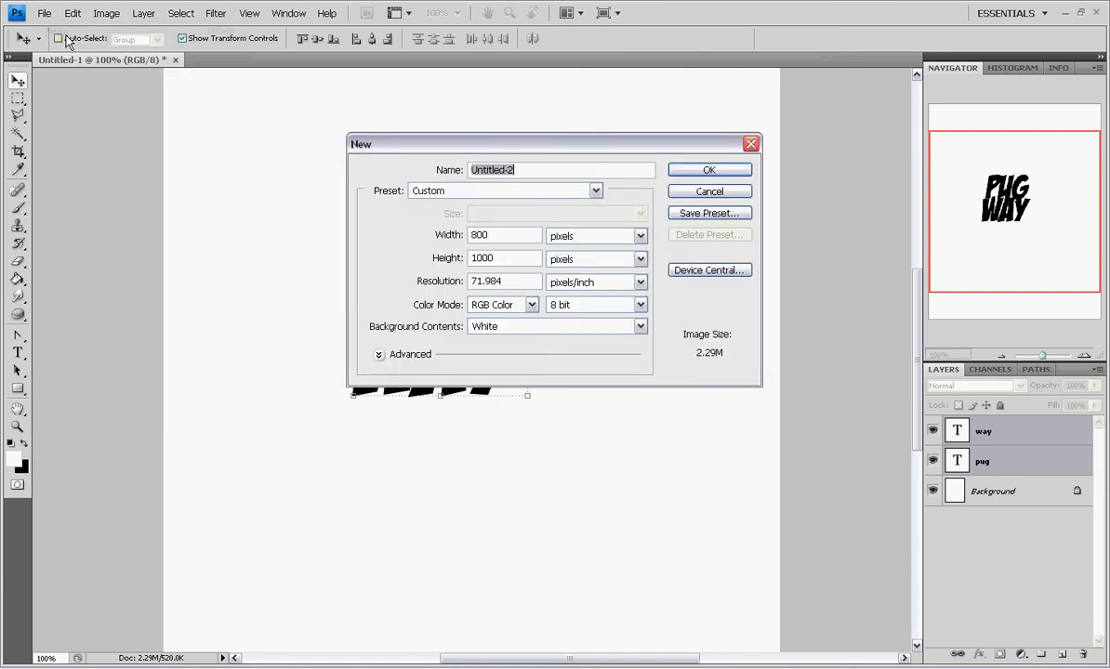
click(721, 191)
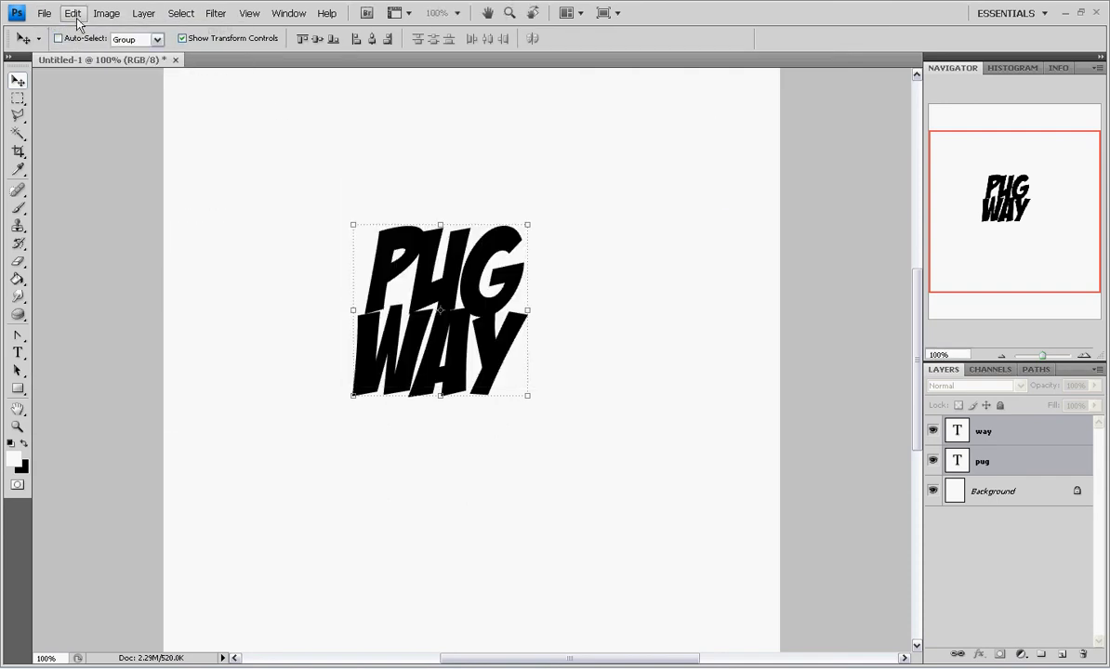
- Open the TUTORIAL image from the EVIL LOGOS folder
click(44, 13)
click(60, 44)
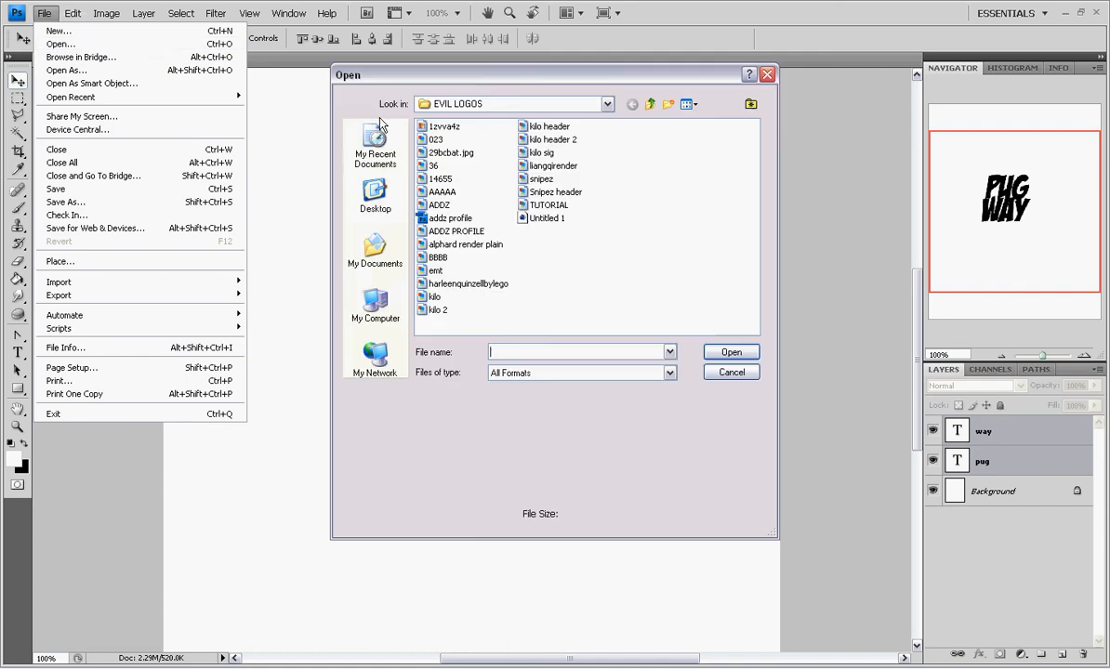
click(547, 204)
click(731, 352)
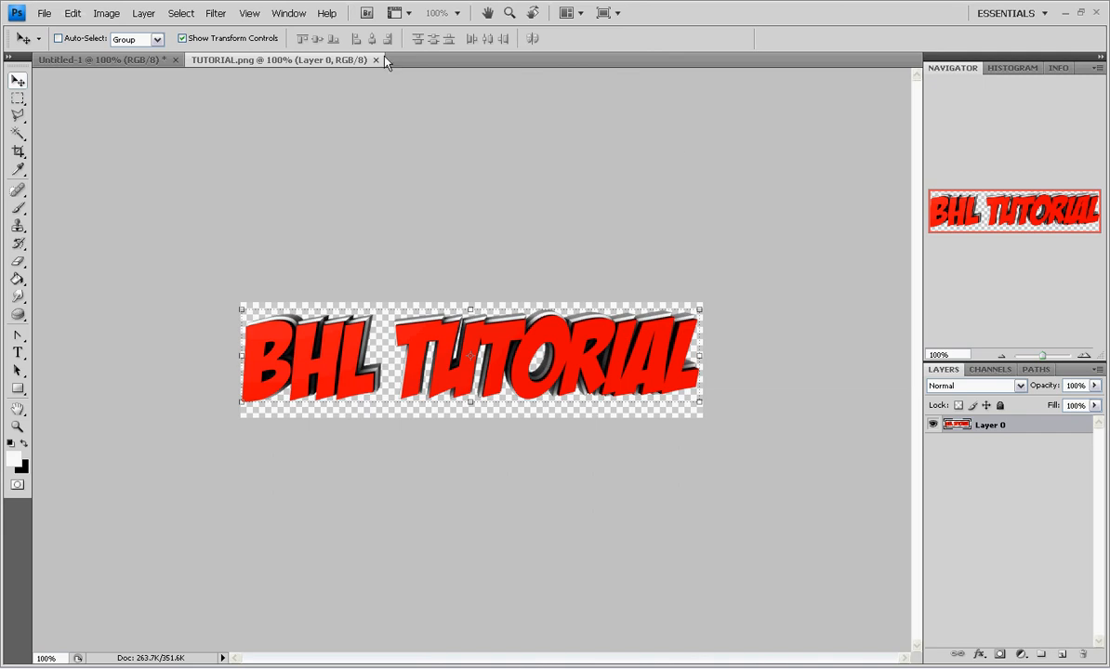
- Move the lettering layer up to the canvas's upper edge and nudge it slightly down and right
mouse_move(558, 357)
mouse_down()
mouse_move(570, 377)
mouse_move(558, 352)
mouse_up()
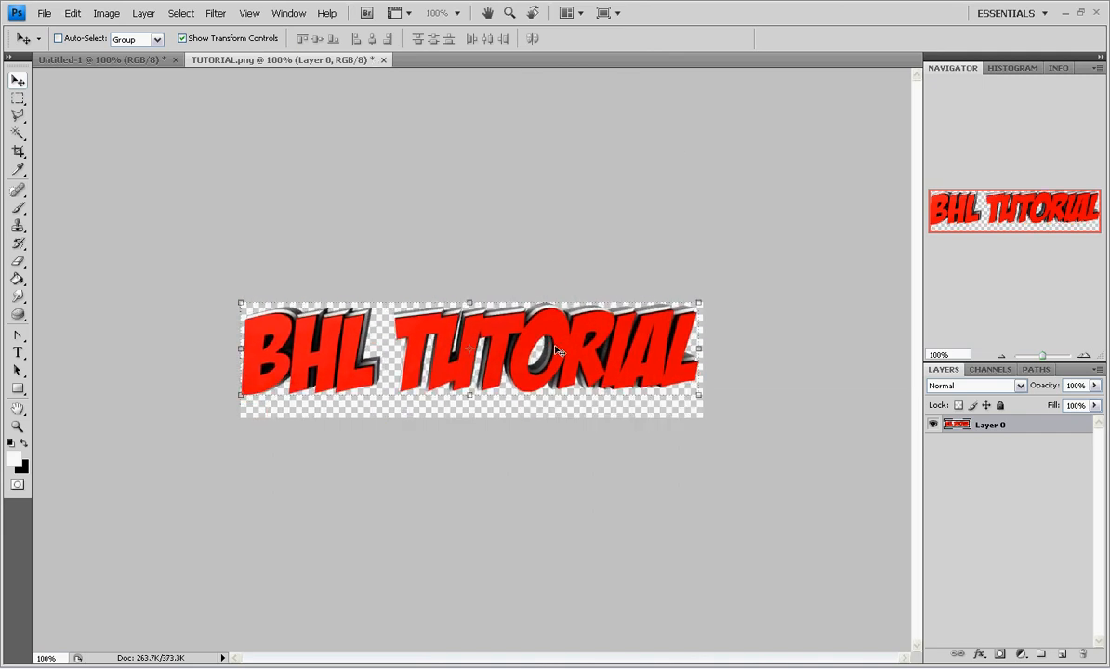
key(Down)
key(Down)
key(Down)
key(Right)
key(Right)
key(Right)
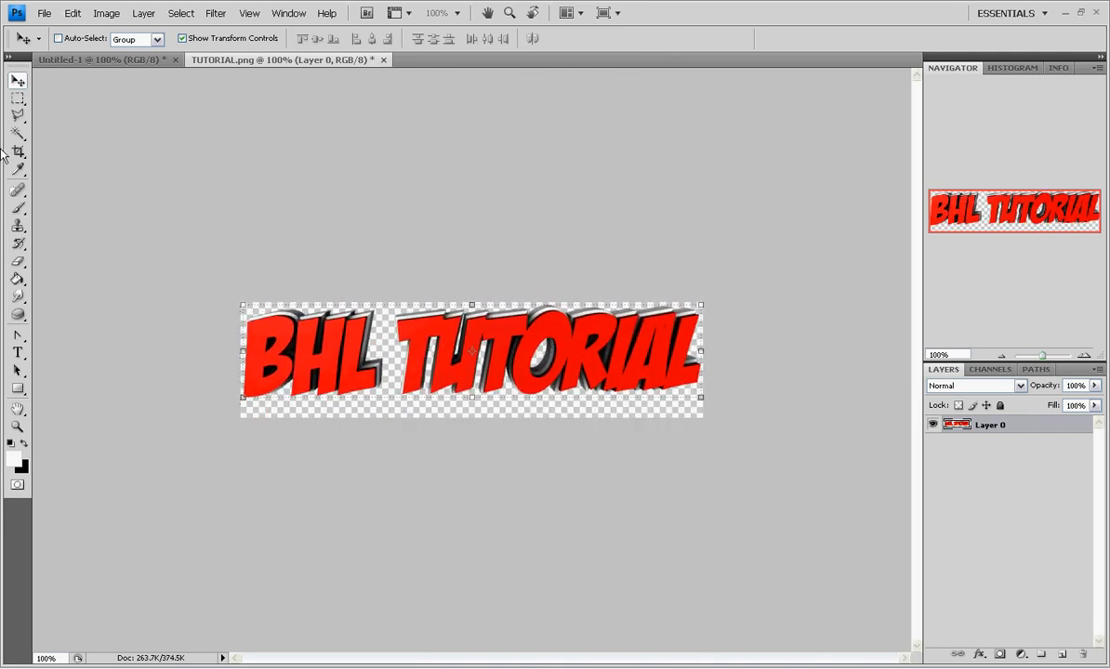
- Crop the canvas to trim the excess transparent strip below the lettering, leaving a narrow margin
click(17, 152)
drag(308, 368, 740, 397)
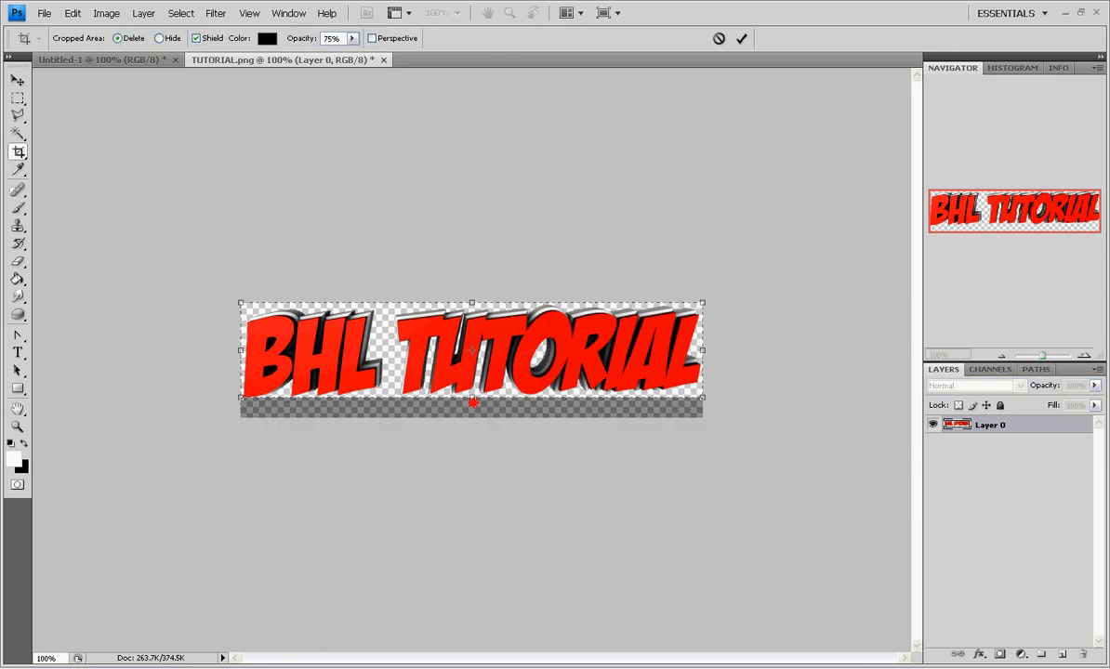
drag(472, 397, 473, 404)
key(Return)
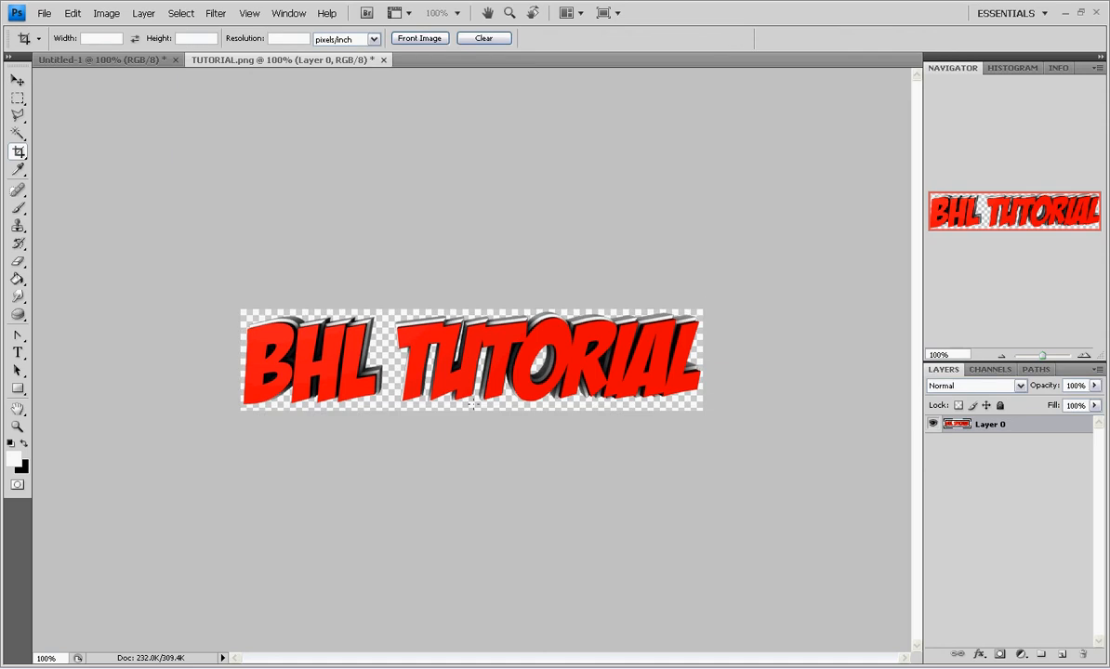
- Stamp the 569 px lightning brush in white over "BHL" and again over the middle of "TUTORIAL"
key(b)
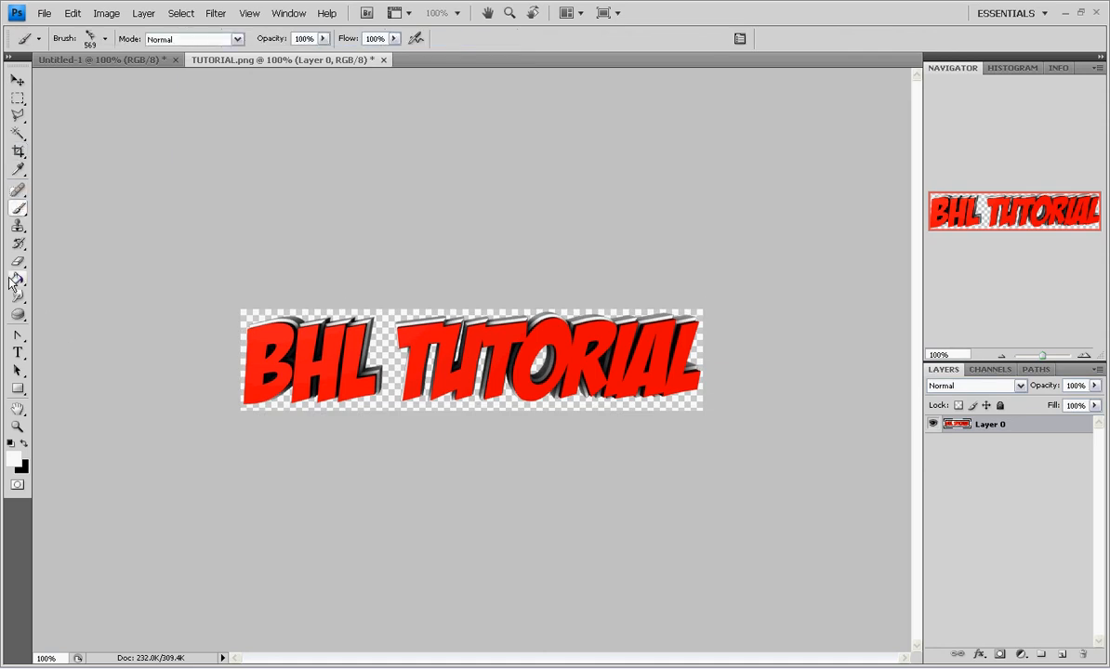
click(18, 262)
click(18, 210)
click(342, 363)
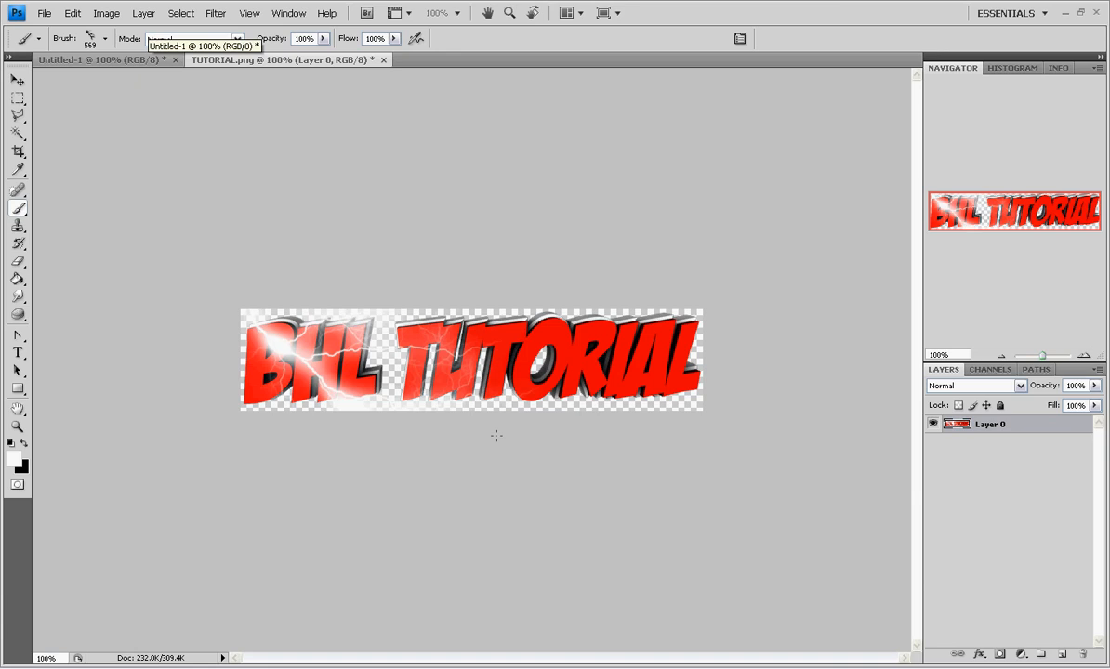
click(556, 353)
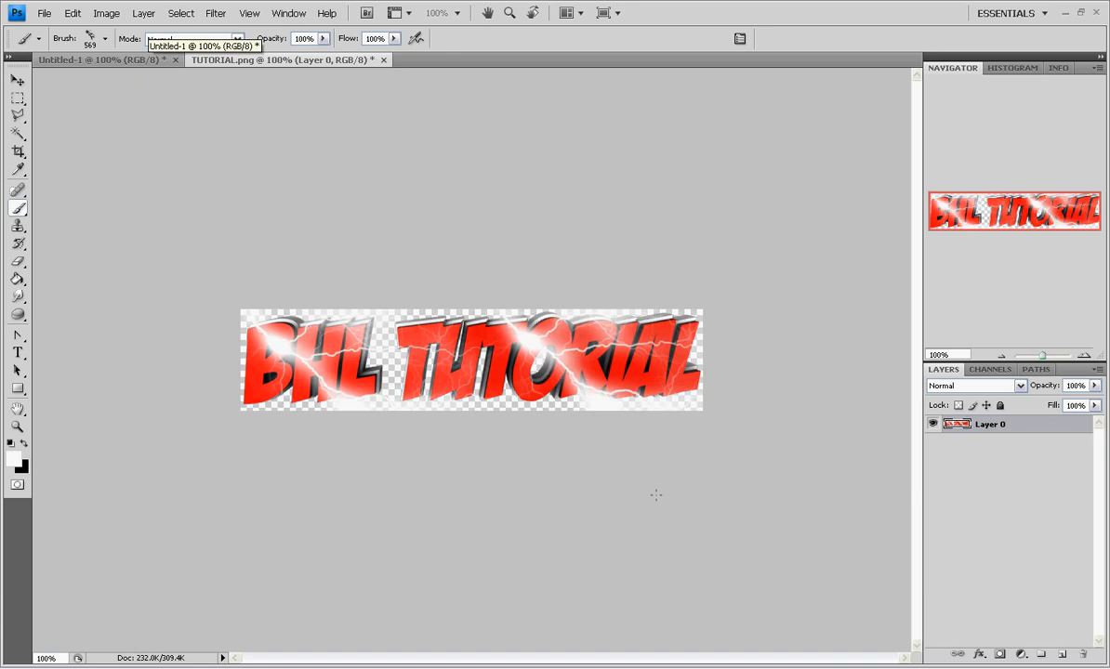